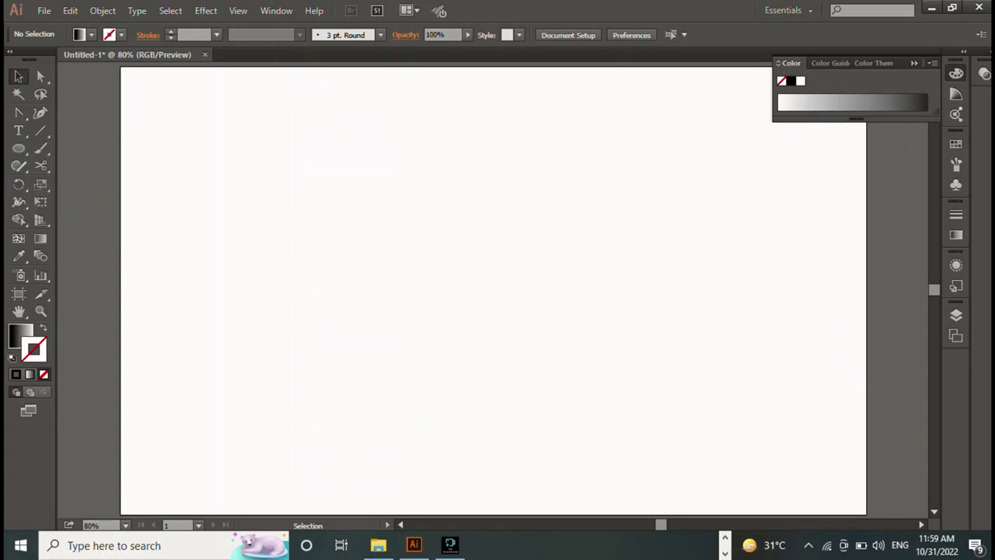
Step: Draw a tall narrow rectangle for the stem with no fill, leaving only its outline
mouse_move(308, 118)
left_mouse_down()
mouse_move(429, 290)
mouse_move(361, 299)
mouse_move(369, 394)
mouse_move(363, 351)
left_mouse_up()
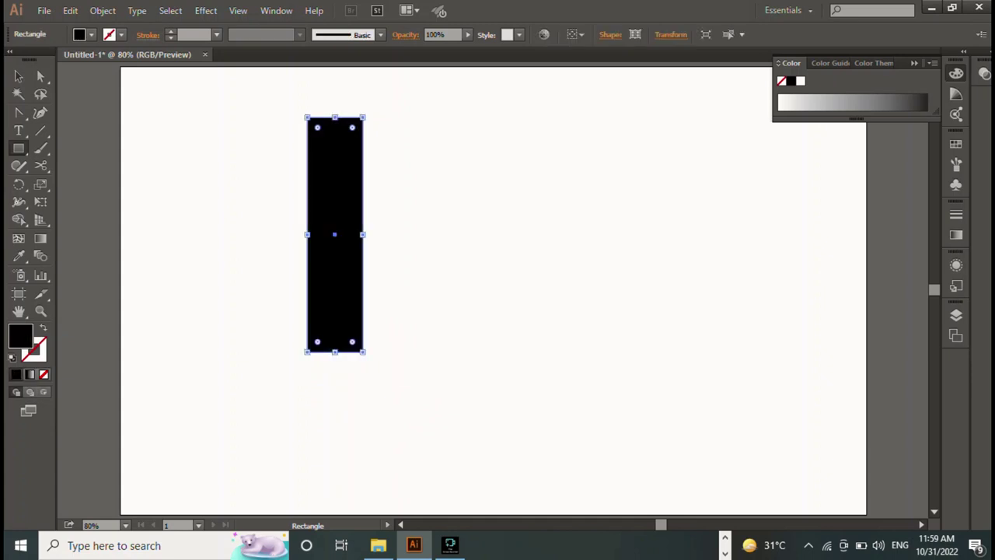
key("/")
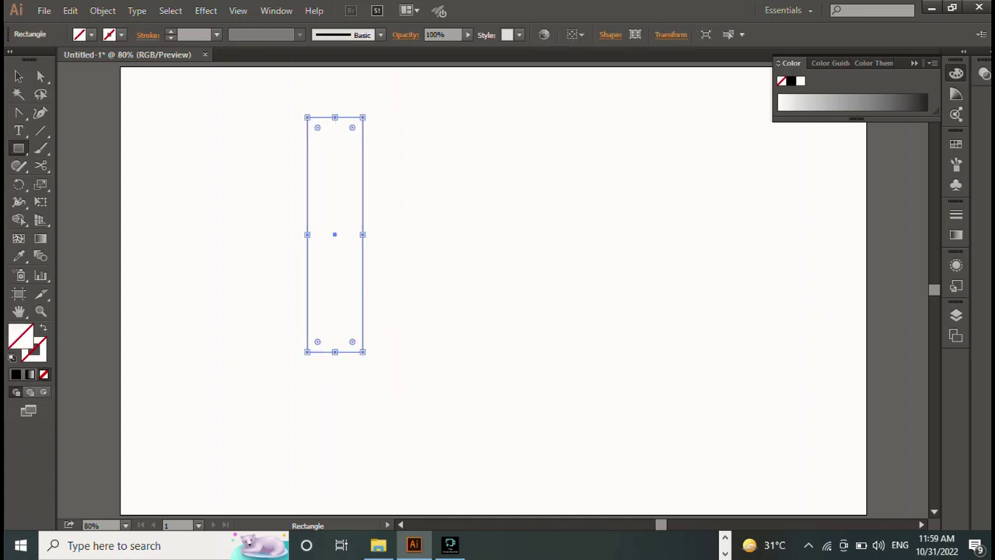
key("v")
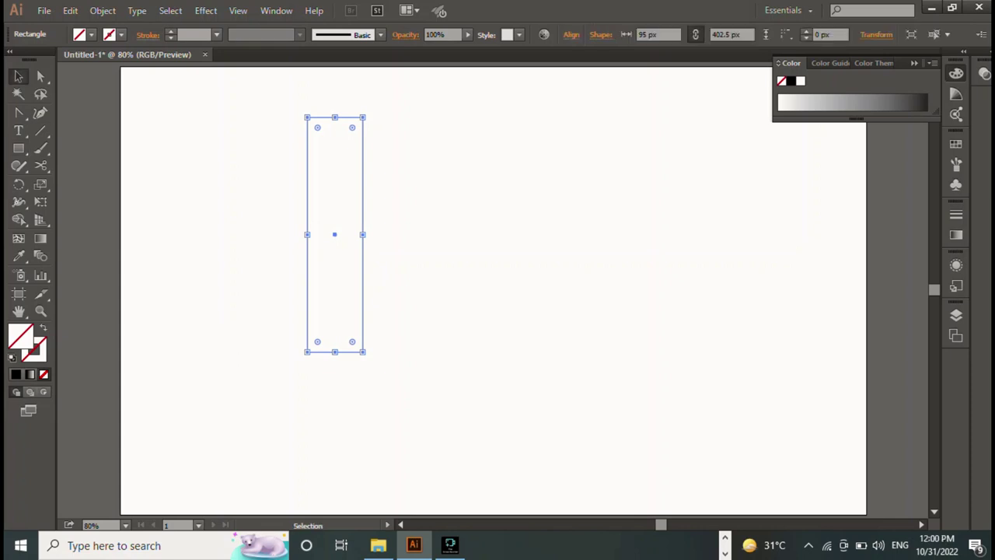
left_click_drag(364, 234, 381, 235)
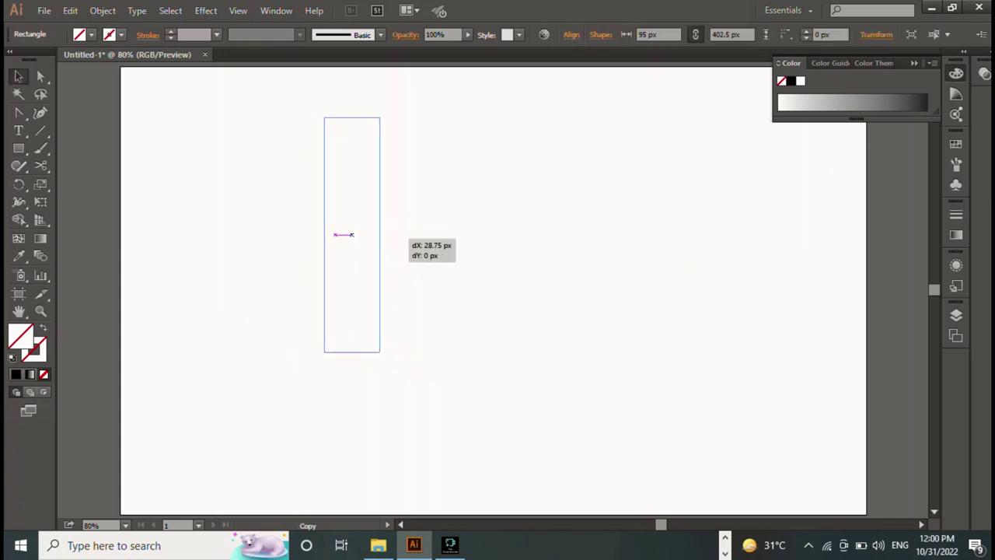
left_click_drag(327, 218, 310, 218)
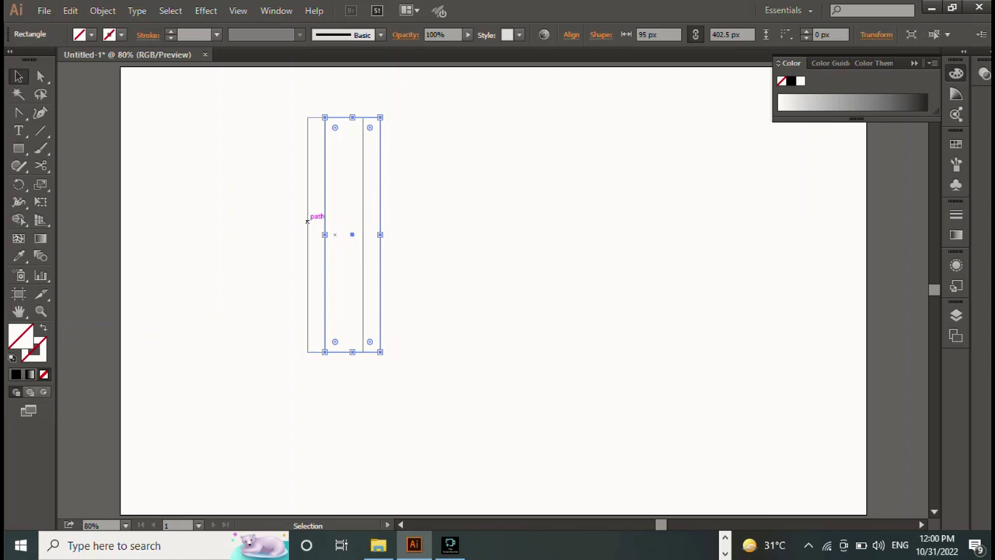
left_click(16, 374)
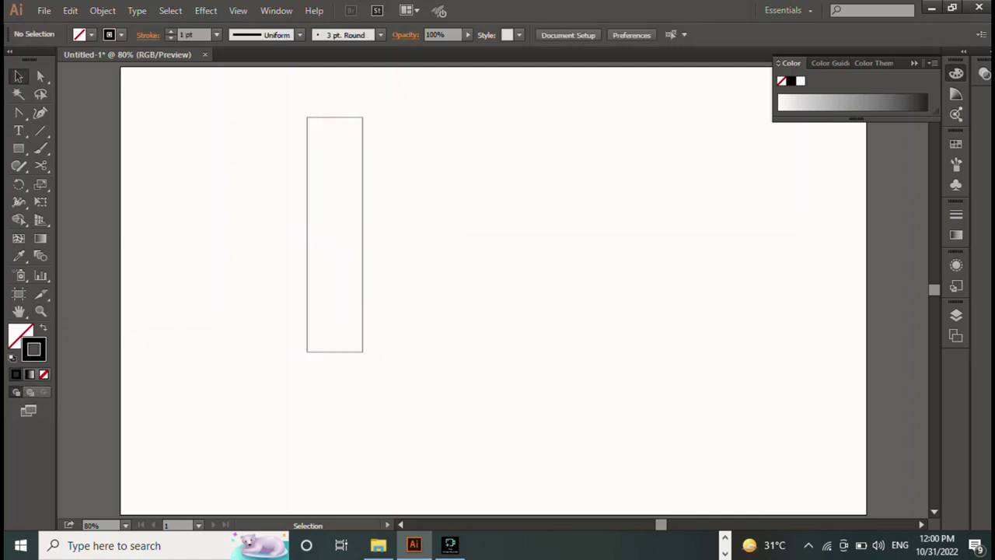
Step: Duplicate the rectangle, shorten the copy to 315 px and widen it rightward over the first
left_click_drag(363, 249, 380, 249)
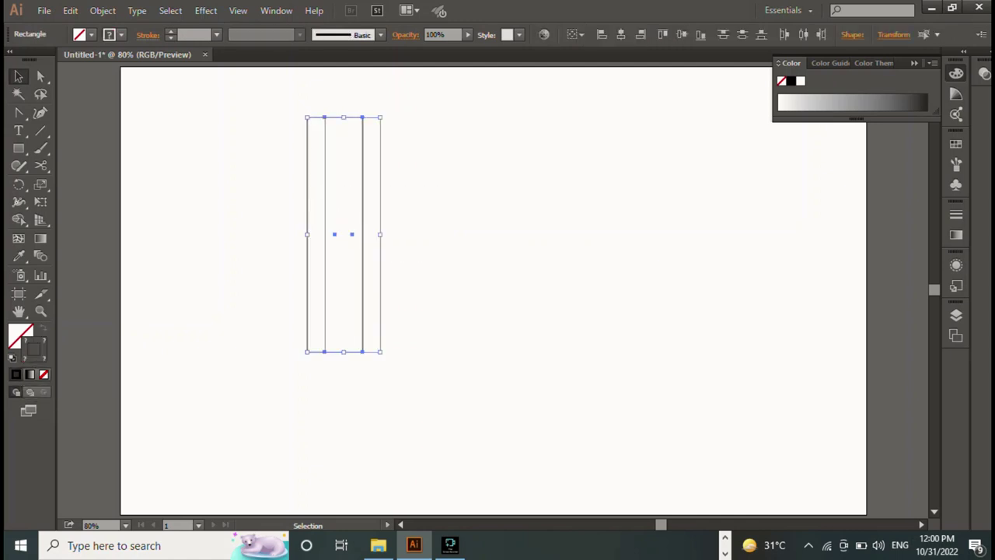
key("ctrl+shift+a")
left_click(379, 257)
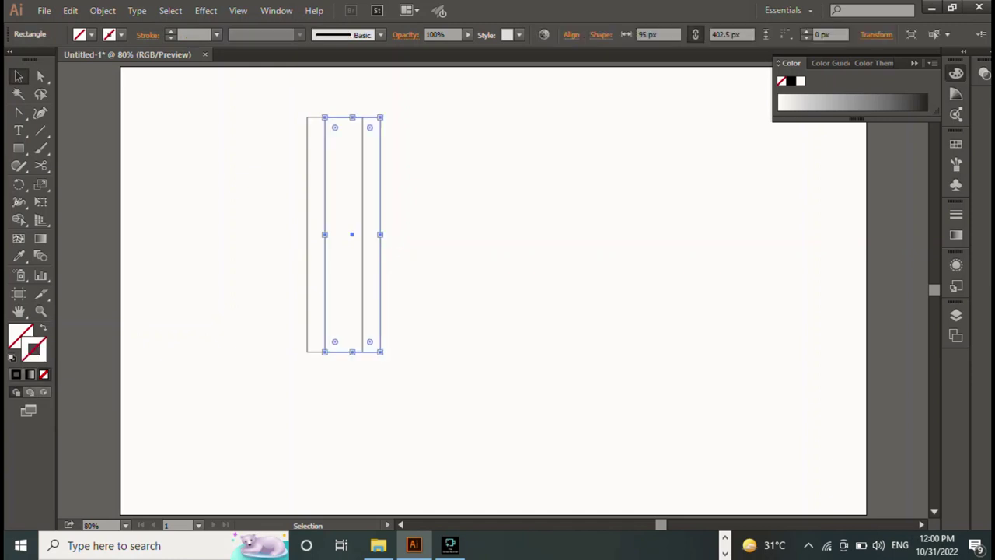
key("ctrl+shift+a")
left_click(380, 348)
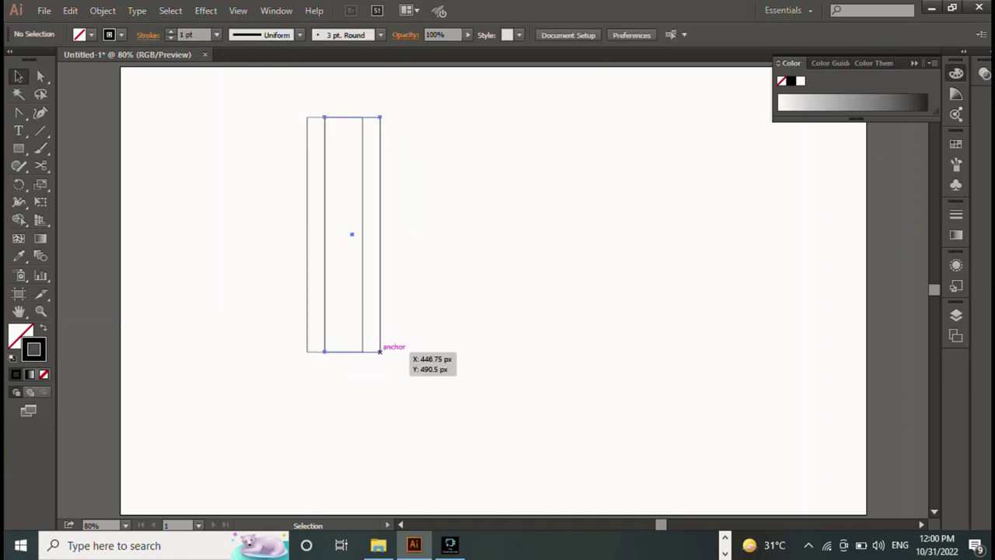
left_click_drag(351, 233, 328, 234)
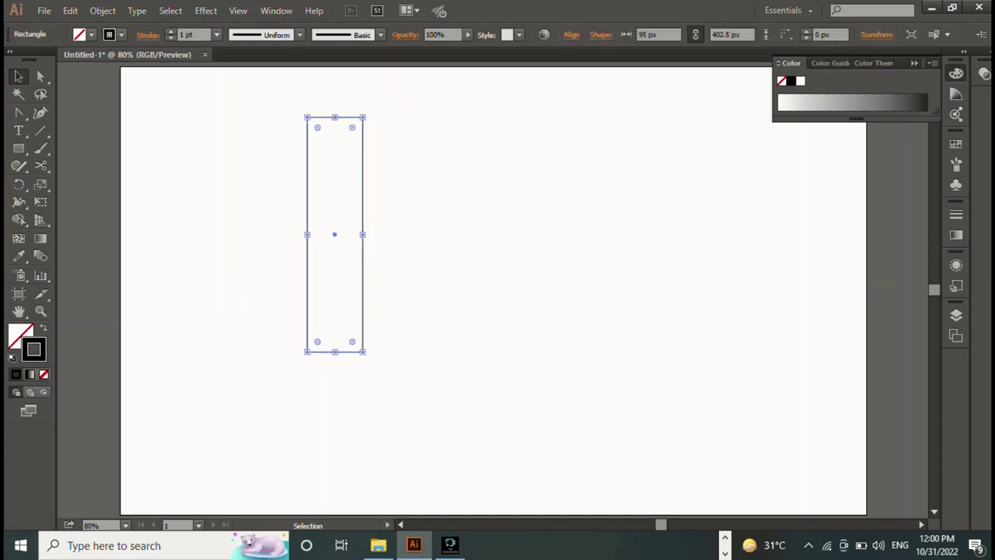
left_click_drag(363, 352, 362, 301)
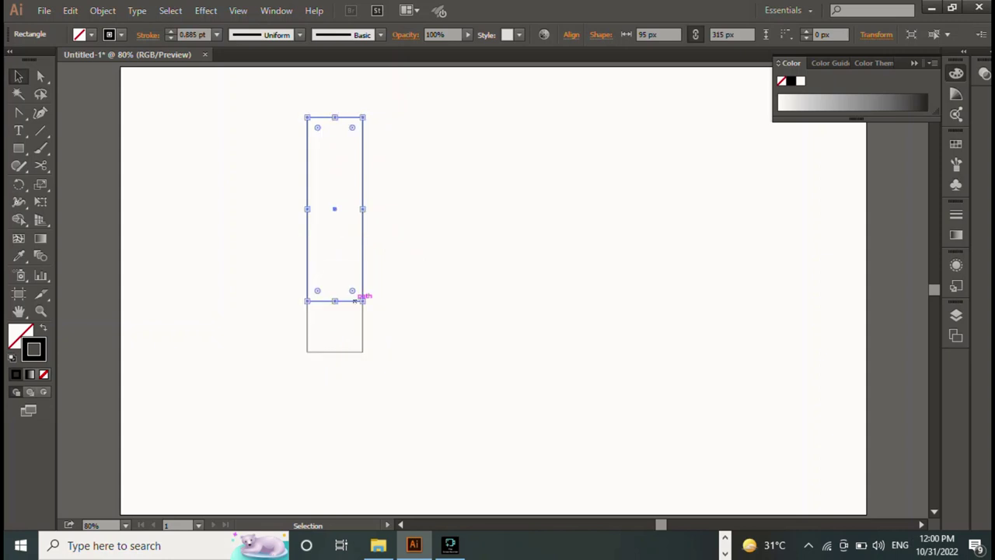
left_click_drag(362, 208, 393, 209)
key("ctrl+shift+a")
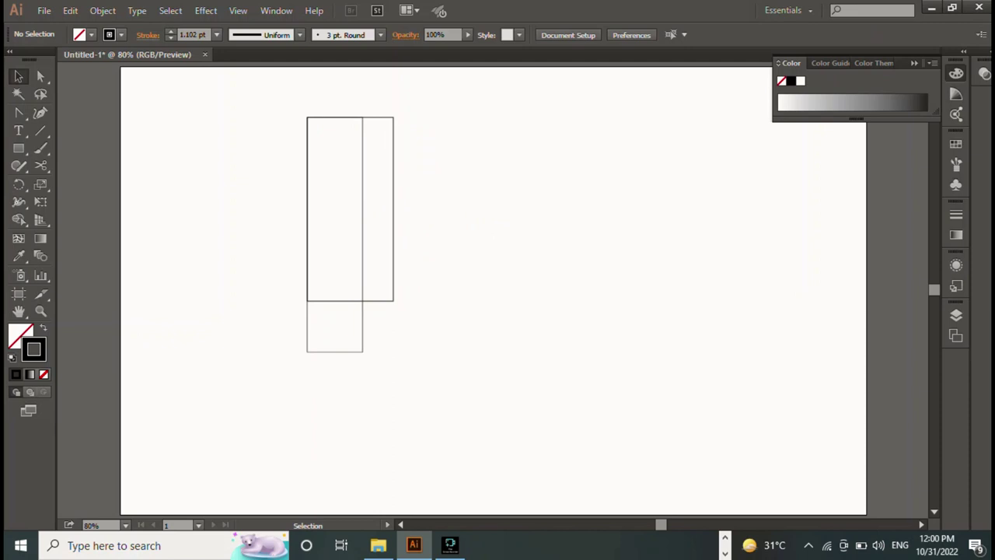
Step: Draw two horizontal lines across the rectangles, the upper one extending past their right edge
key("p")
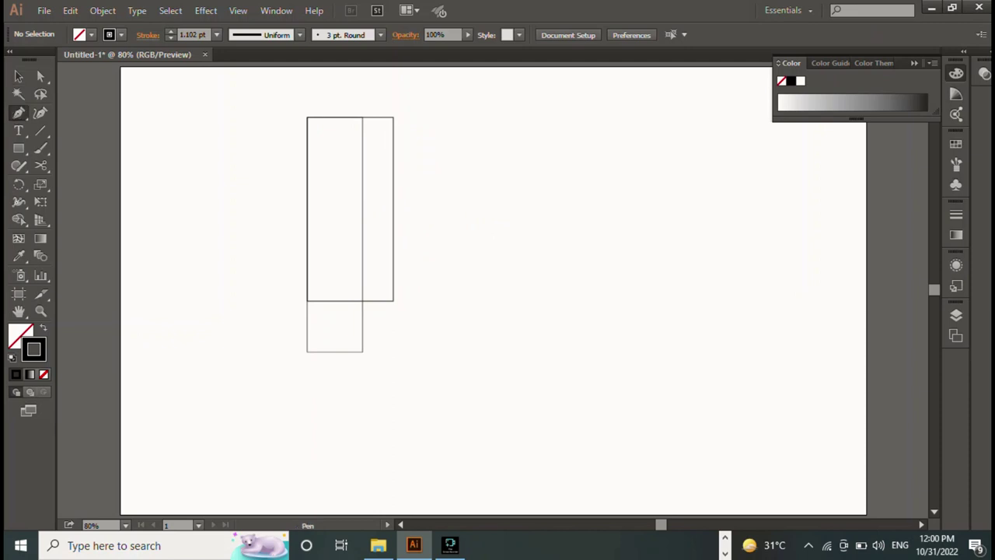
left_click(308, 165)
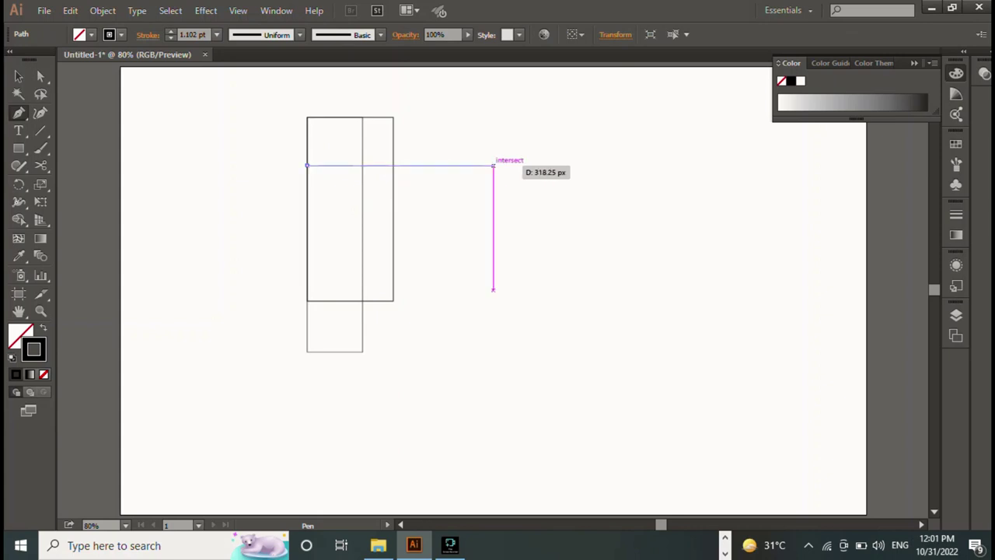
left_click(493, 165)
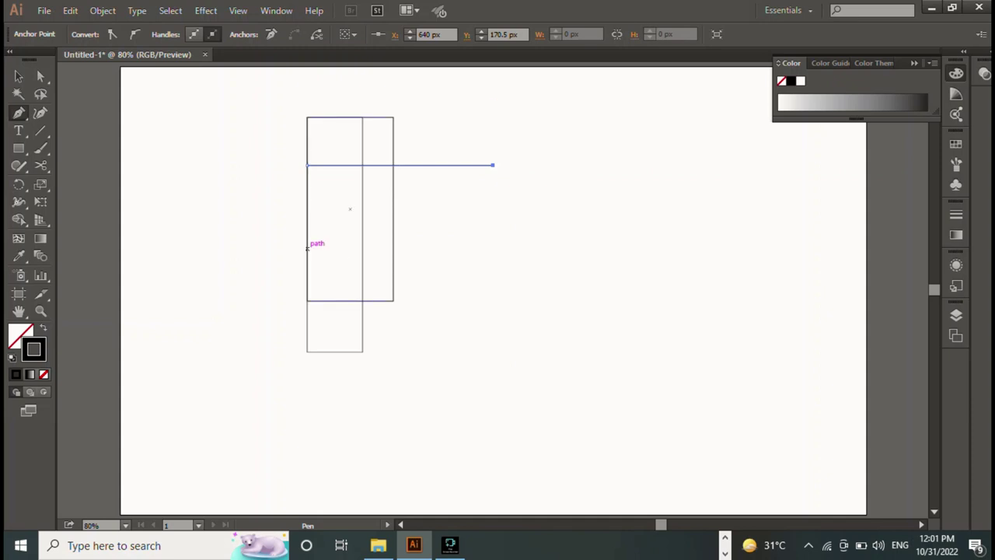
left_click(307, 252)
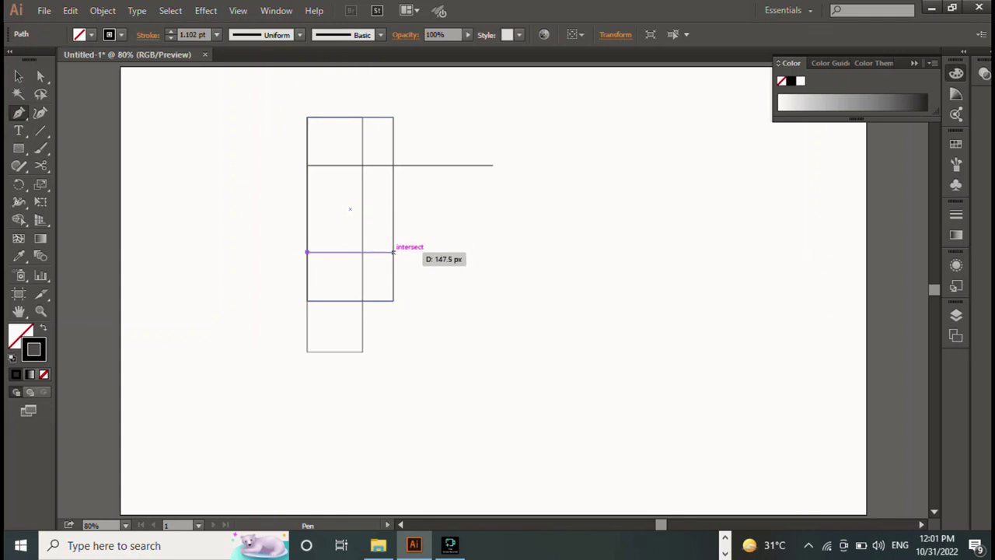
left_click(393, 252)
key("v")
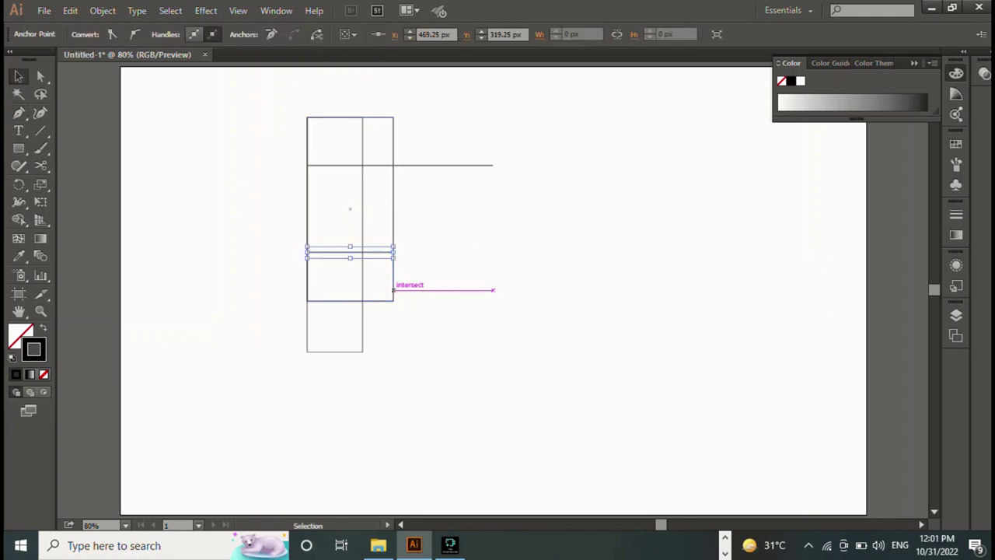
key("ctrl+shift+a")
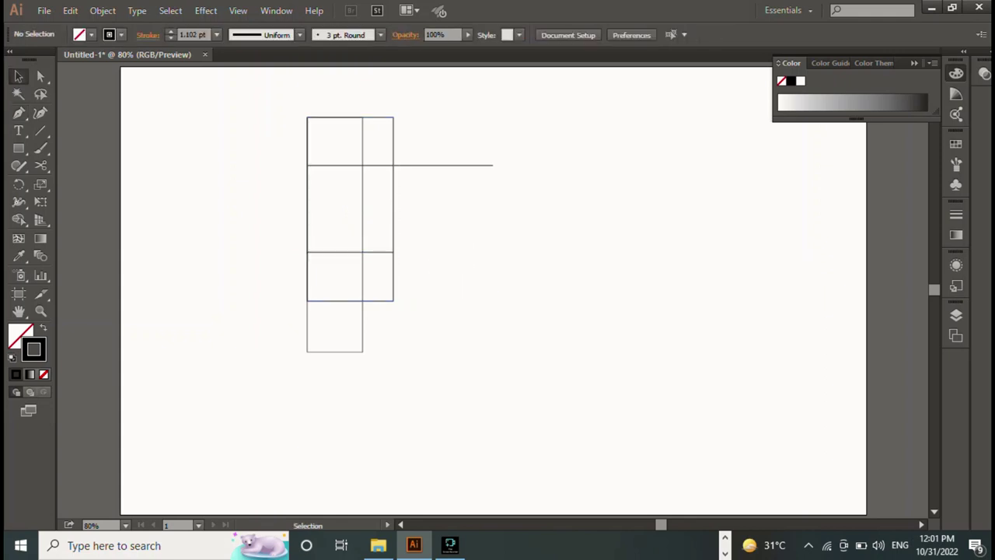
left_click_drag(18, 148, 77, 181)
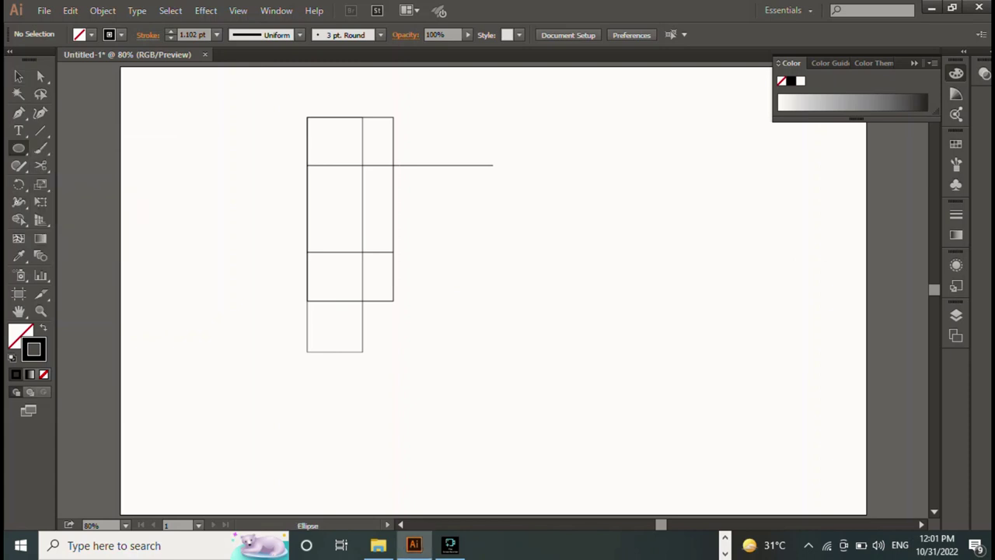
Step: Draw a large circle over the rectangles' top-left with a 65 px circle inside its top
left_click_drag(265, 88, 350, 170)
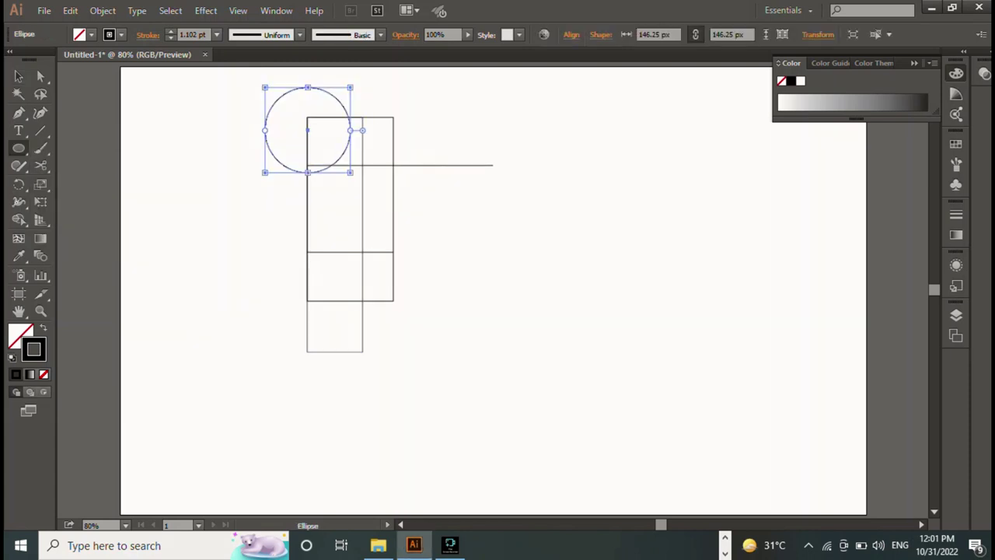
left_click_drag(350, 157, 363, 165)
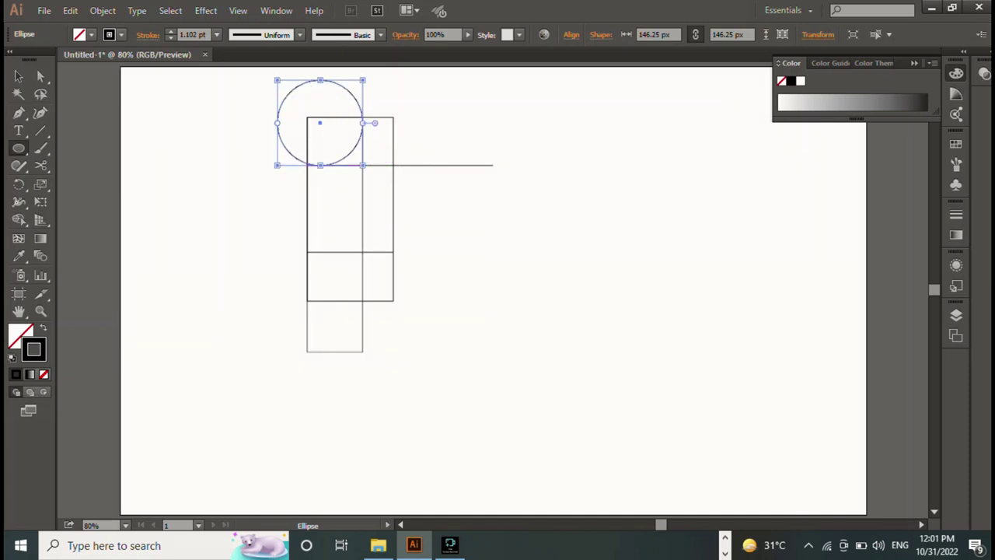
mouse_move(237, 88)
left_mouse_down()
mouse_move(287, 138)
mouse_move(317, 105)
mouse_move(336, 121)
mouse_move(321, 95)
left_mouse_up()
key("v")
key("ctrl+shift+a")
key("ctrl+shift+a")
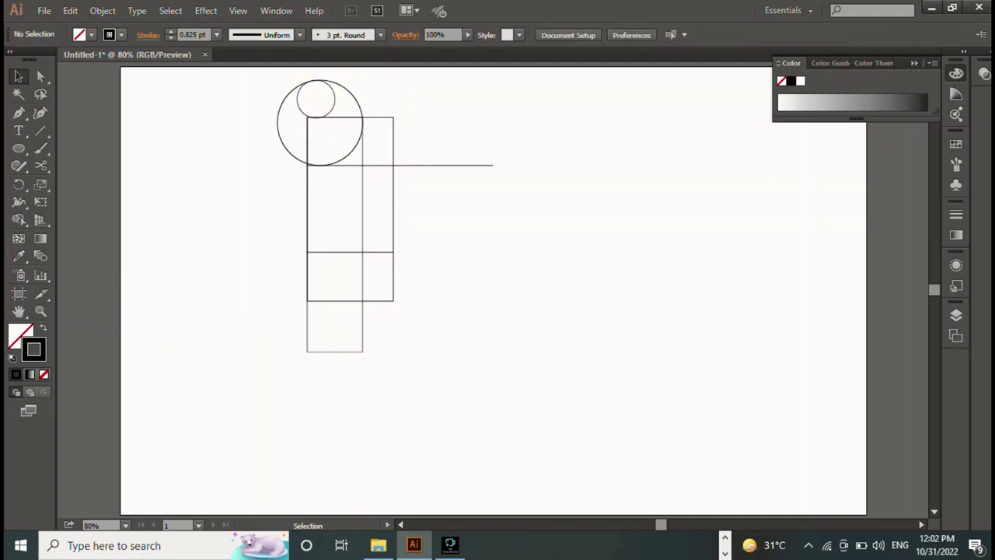
mouse_move(259, 66)
left_mouse_down()
mouse_move(294, 101)
mouse_move(309, 170)
left_mouse_up()
key("shift+m")
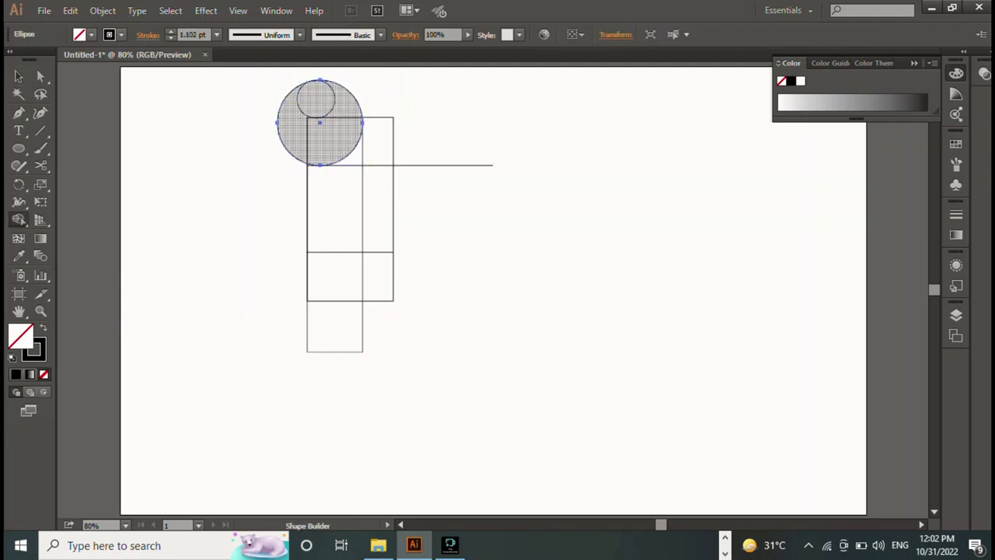
key("v")
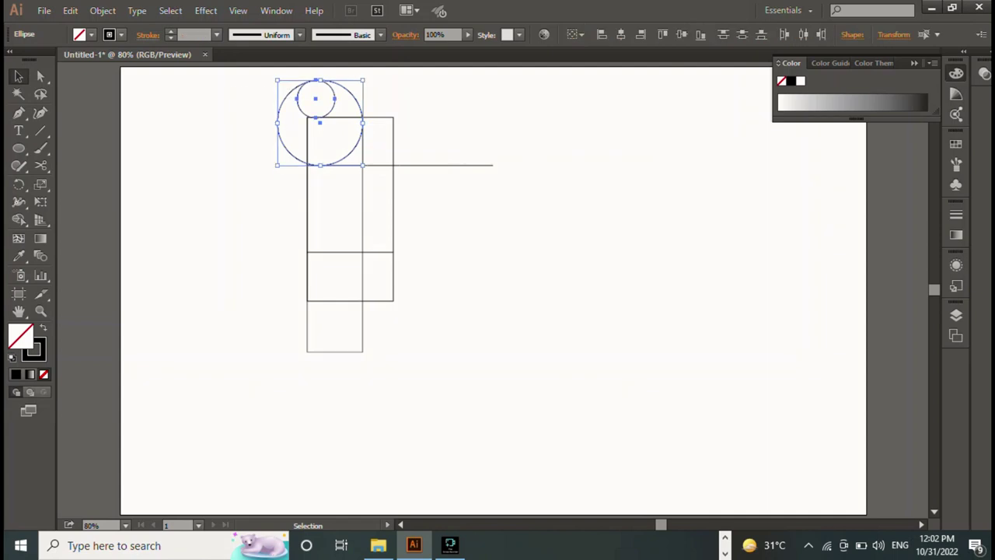
key("shift+m")
key("v")
left_click(342, 89)
left_click(320, 81)
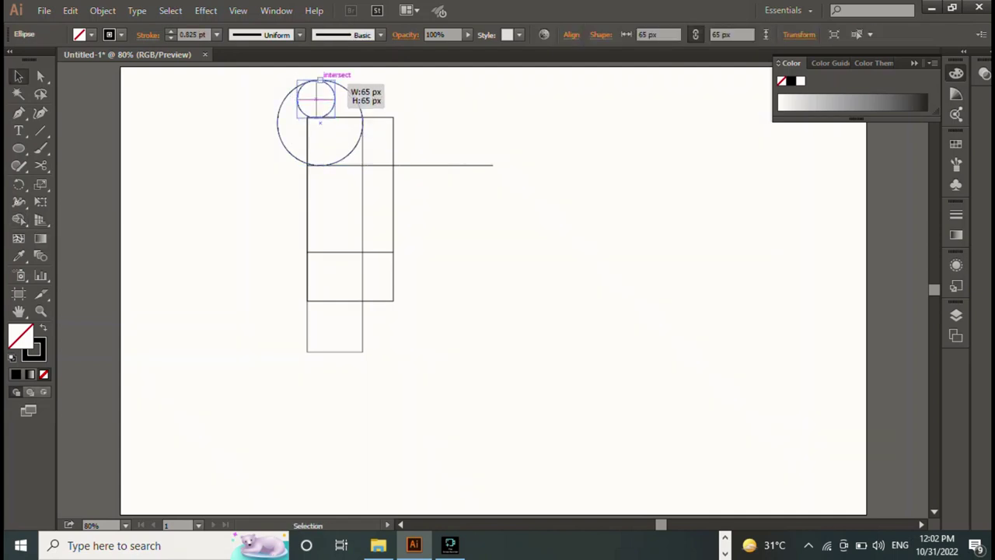
left_click_drag(302, 81, 241, 127)
key("shift+m")
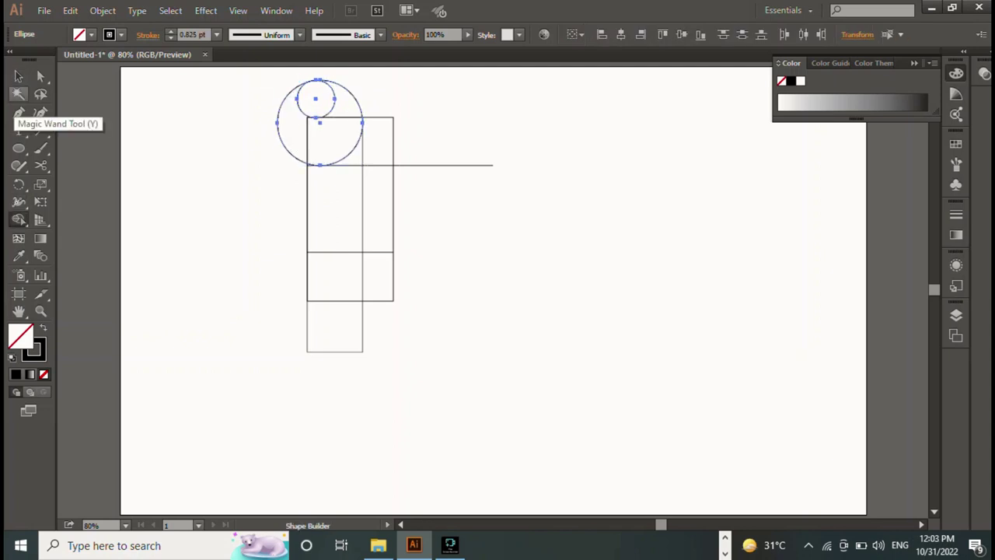
key("v")
key("ctrl+a")
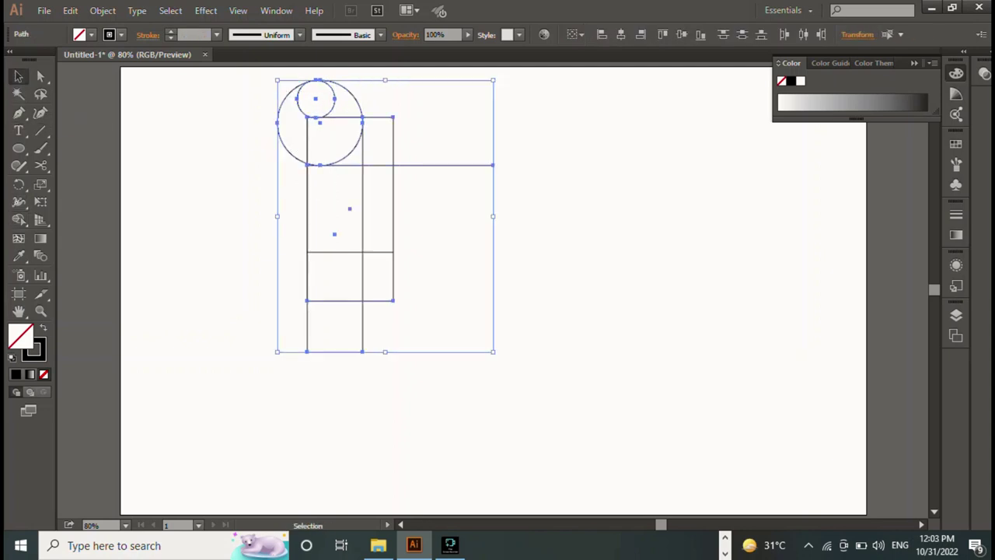
key("shift+m")
key("v")
left_click(405, 233)
left_click(18, 147)
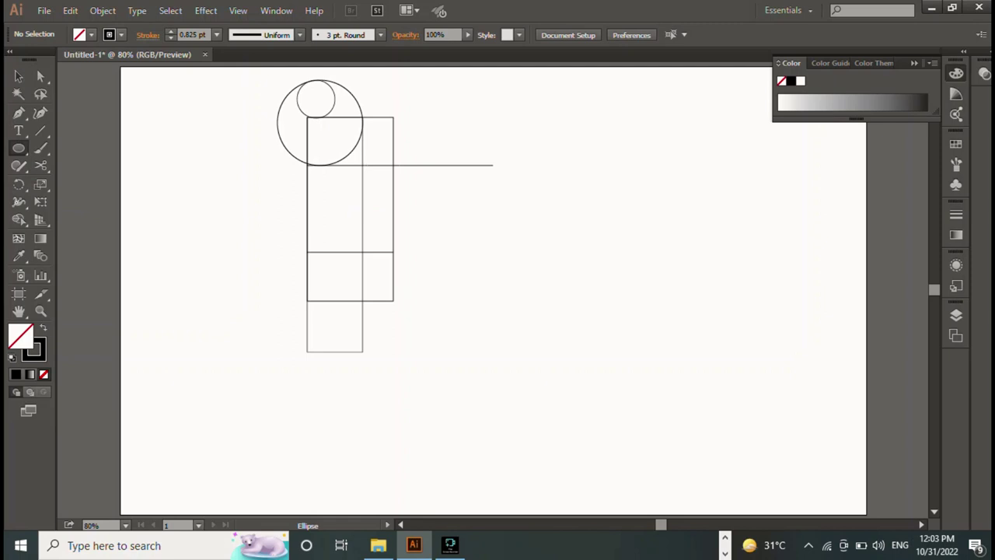
Step: Draw the bowl's inner circle and a large outer circle sized to fit the P's bowl
mouse_move(404, 231)
left_mouse_down()
mouse_move(447, 231)
mouse_move(406, 227)
mouse_move(401, 206)
left_mouse_up()
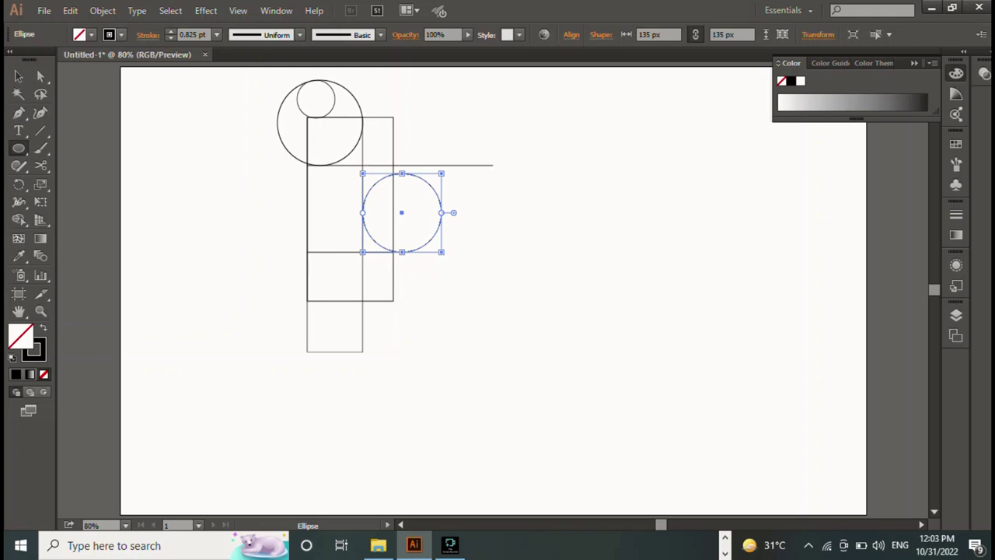
left_click_drag(441, 174, 449, 165)
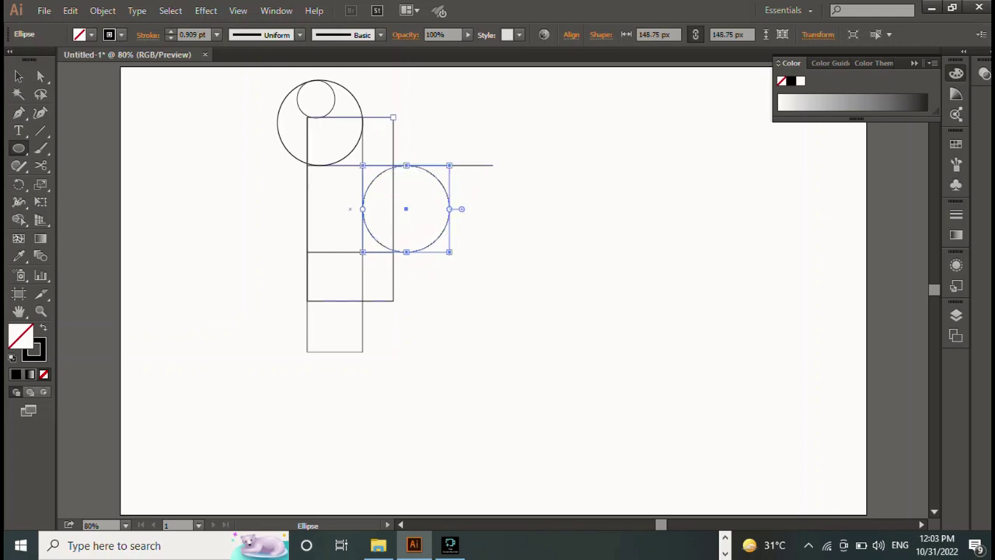
mouse_move(394, 118)
left_mouse_down()
mouse_move(640, 321)
mouse_move(614, 327)
left_mouse_up()
left_click_drag(503, 227, 417, 227)
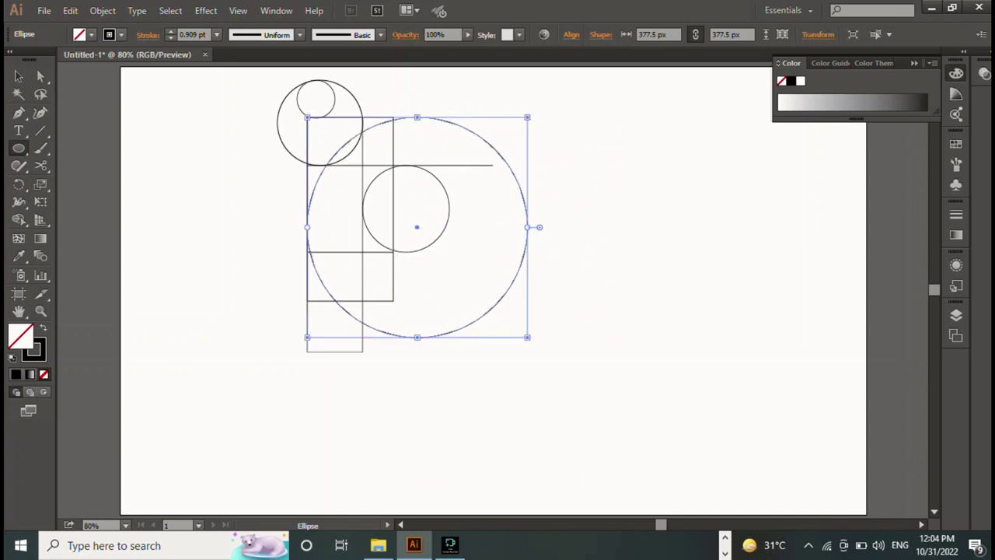
left_click_drag(417, 118, 416, 114)
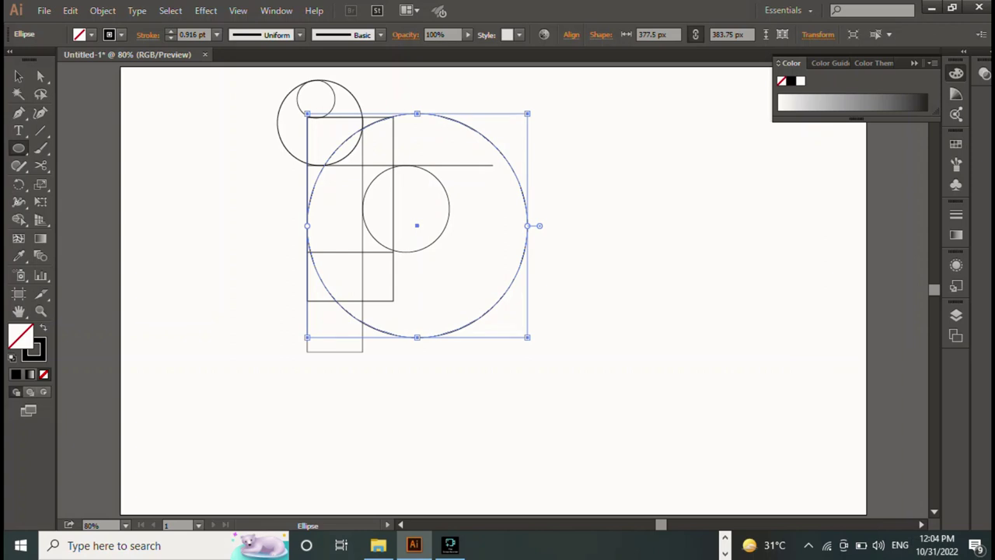
mouse_move(527, 337)
left_mouse_down()
mouse_move(507, 301)
mouse_move(491, 300)
left_mouse_up()
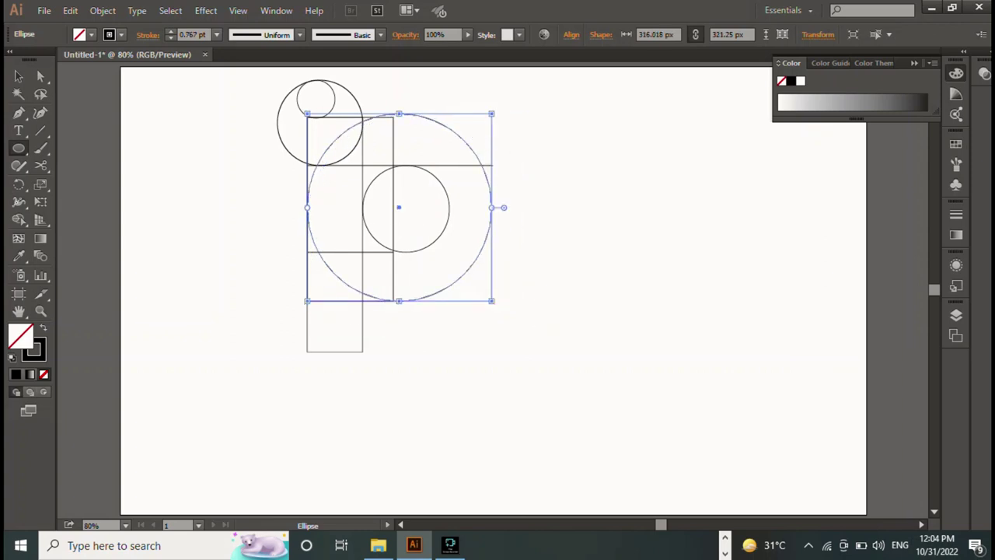
left_click_drag(399, 113, 399, 117)
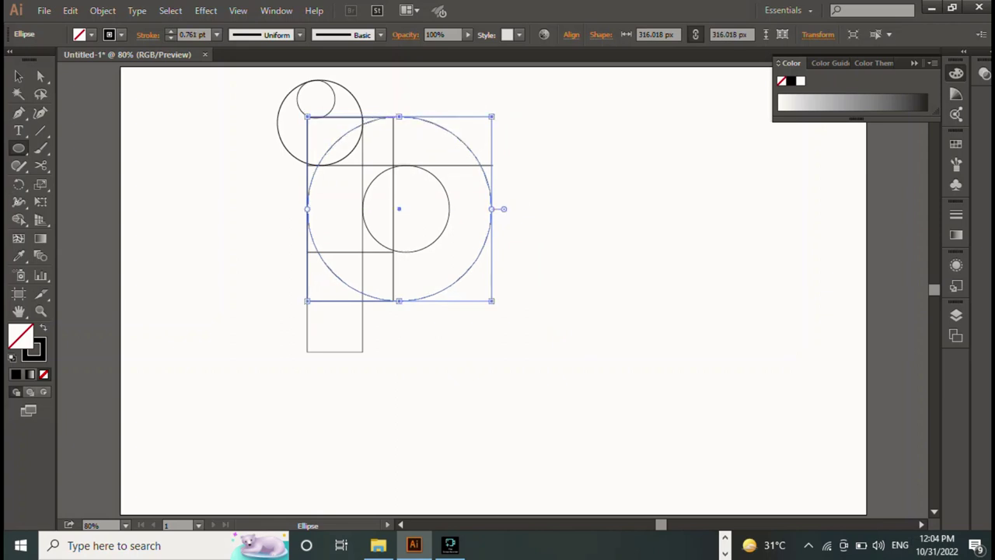
Step: Add a 226 px circle overlapping the bottom of the stem
left_click_drag(256, 258, 391, 390)
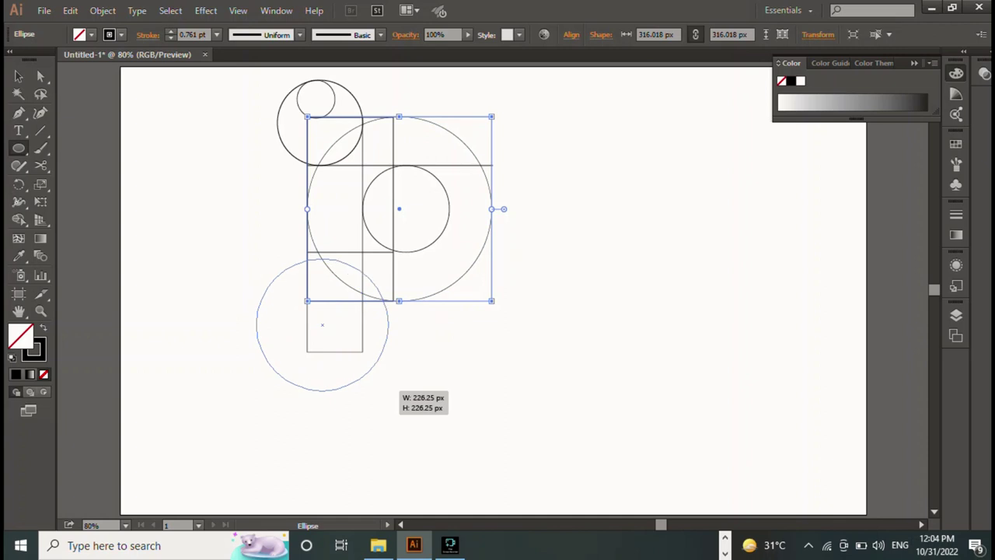
left_click_drag(322, 324, 297, 317)
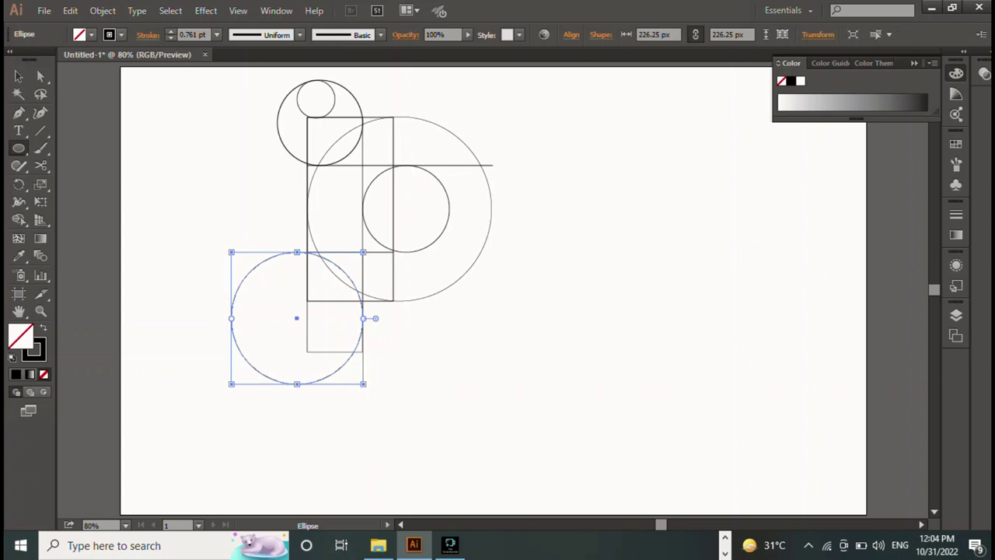
key("v")
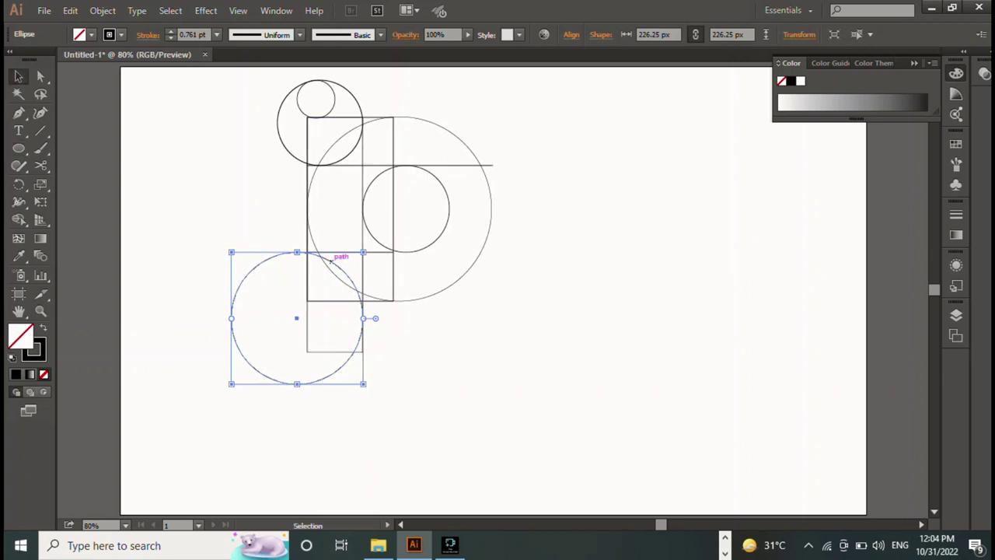
left_click_drag(331, 263, 331, 262)
left_click(19, 148)
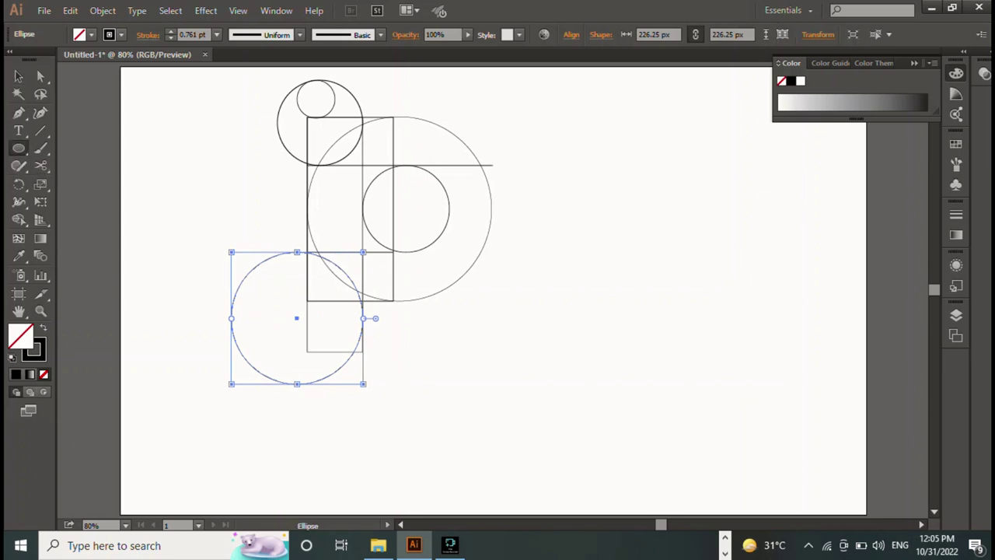
left_click(18, 76)
left_click_drag(154, 77, 591, 387)
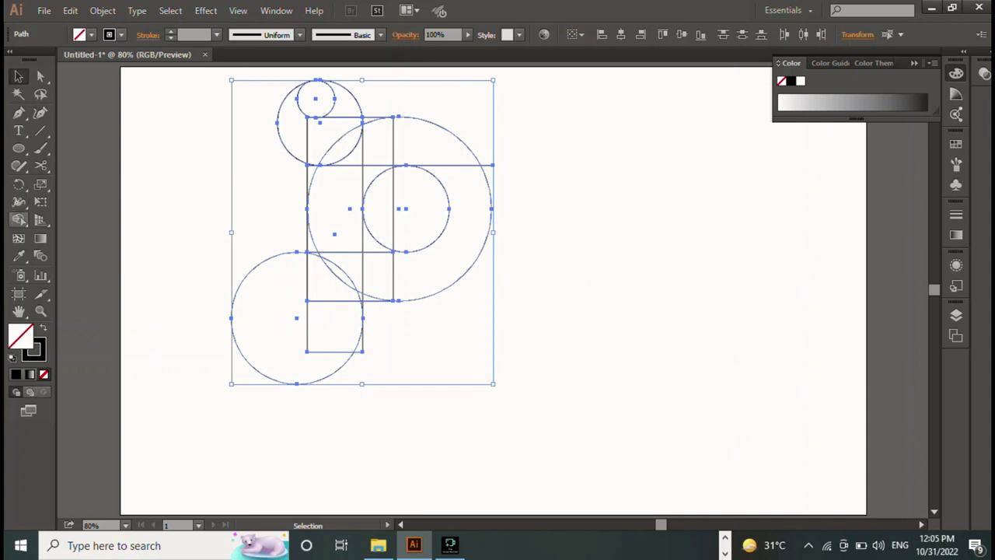
left_click(19, 220)
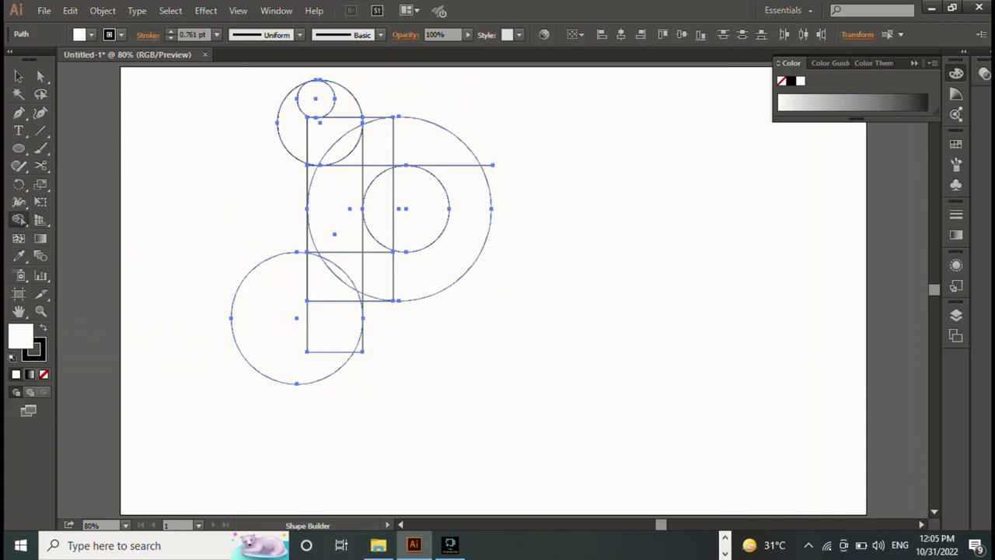
left_click_drag(294, 128, 354, 151)
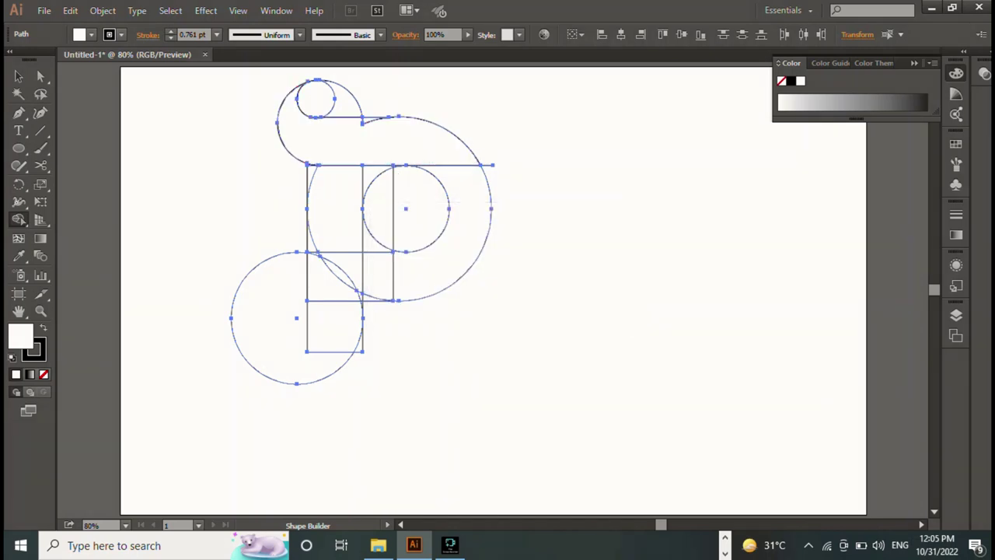
left_click_drag(342, 140, 371, 122)
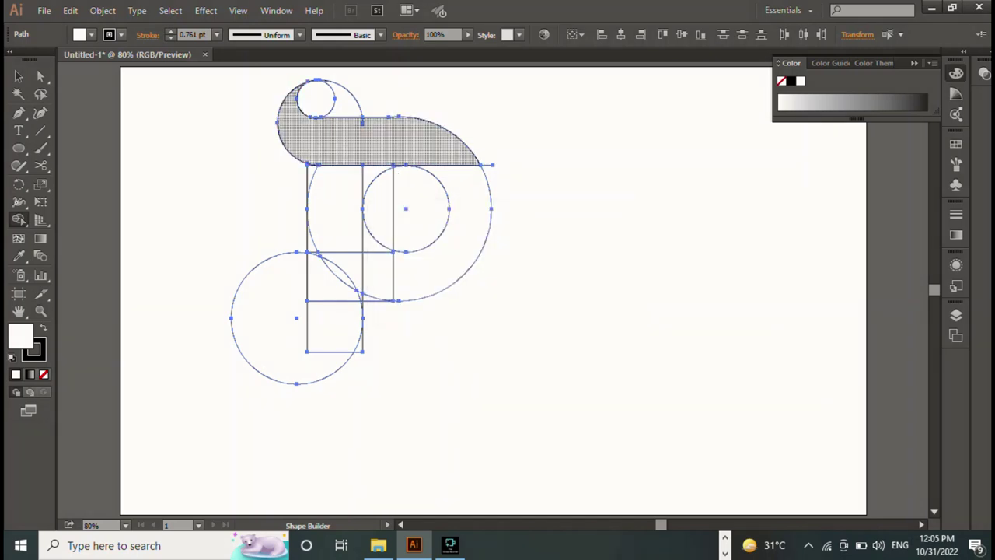
left_click_drag(436, 144, 459, 265)
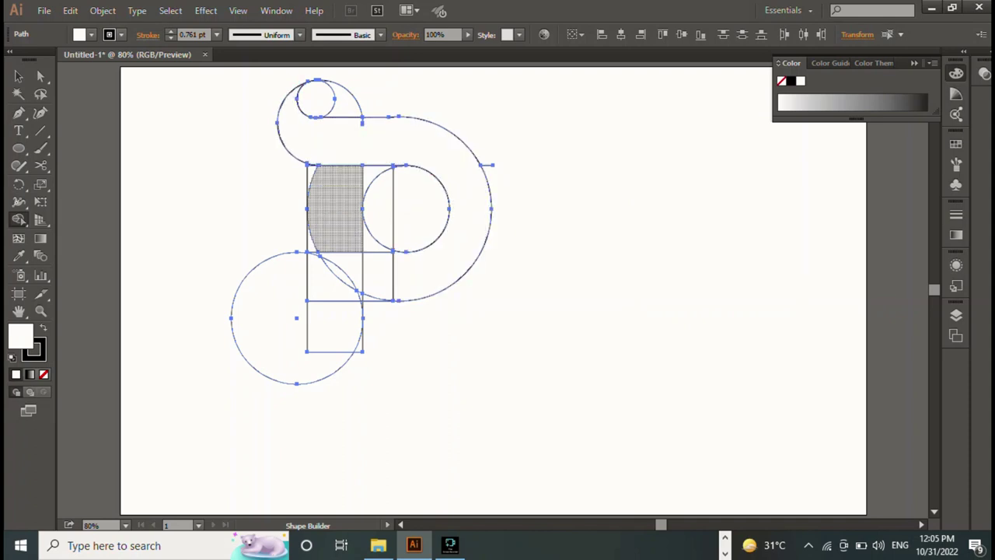
left_click_drag(334, 210, 336, 327)
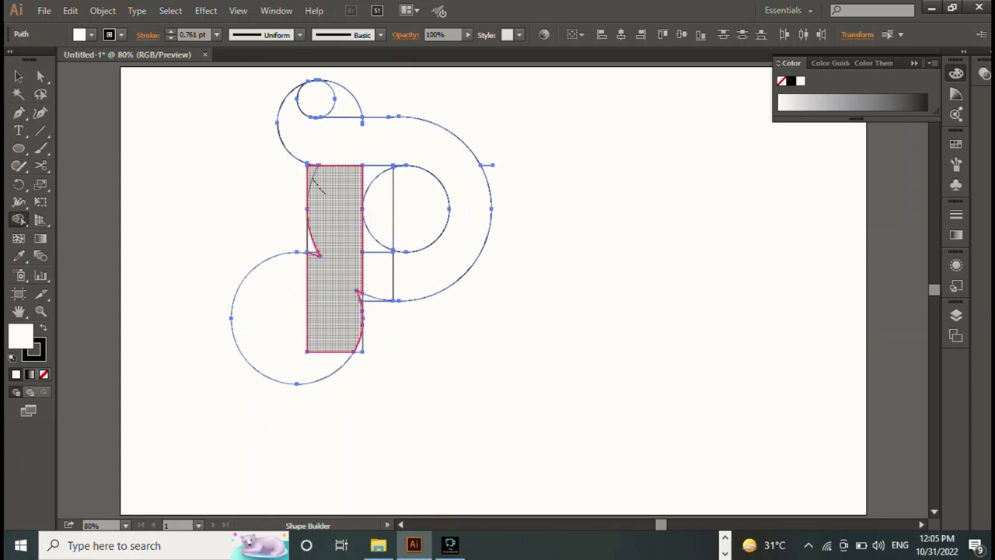
left_click_drag(312, 210, 317, 258)
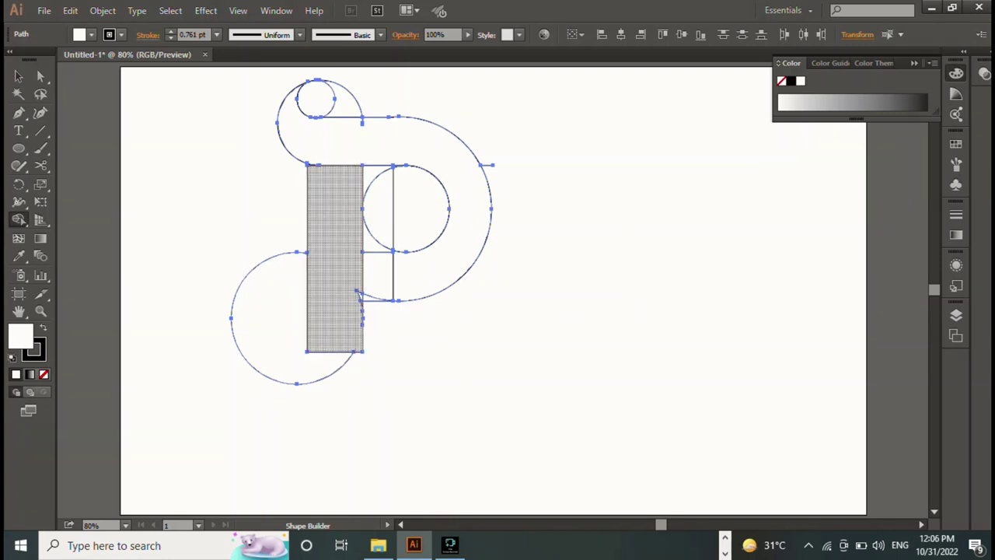
left_click(359, 294)
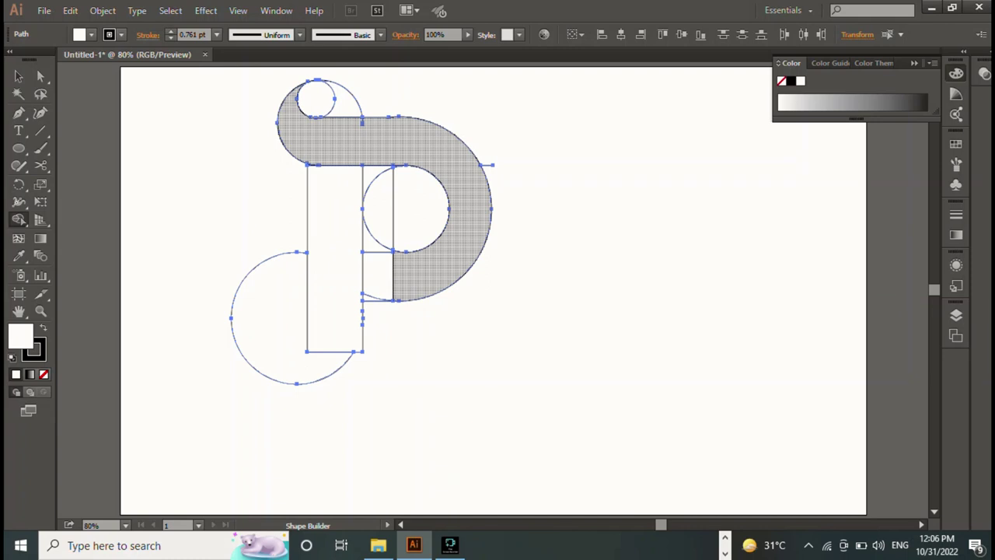
key("v")
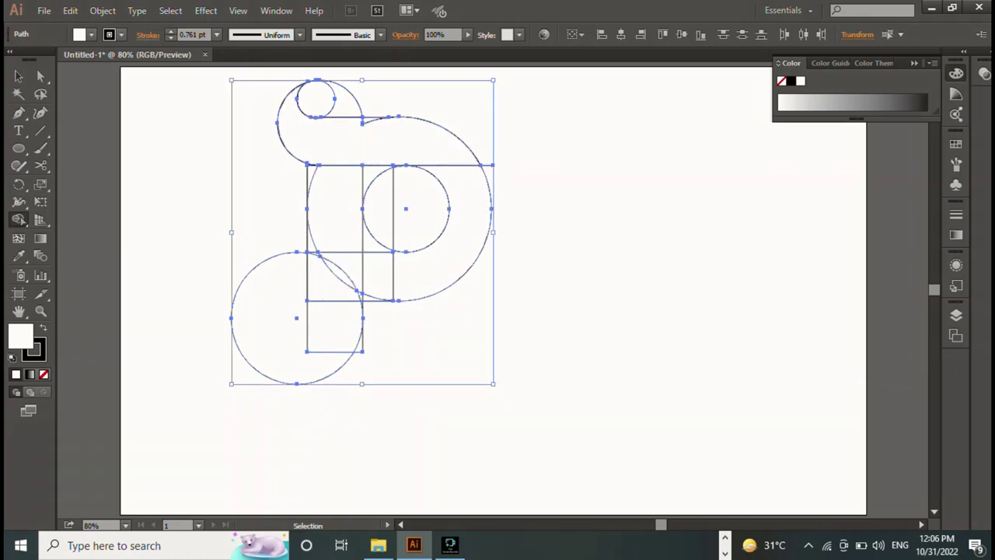
key("ctrl+z")
key("shift+m")
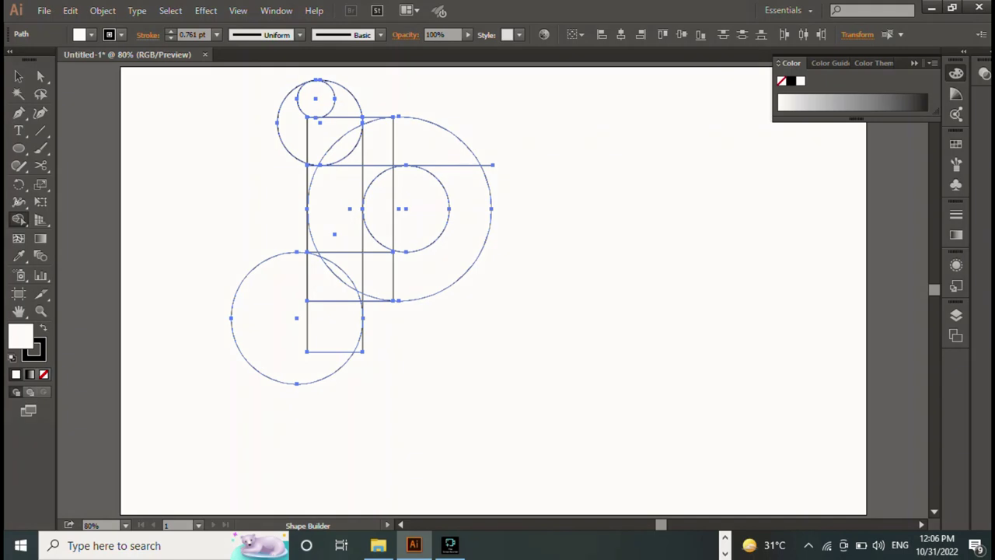
Step: Set the fill colour to RGB red FF4F2A
left_click(934, 63)
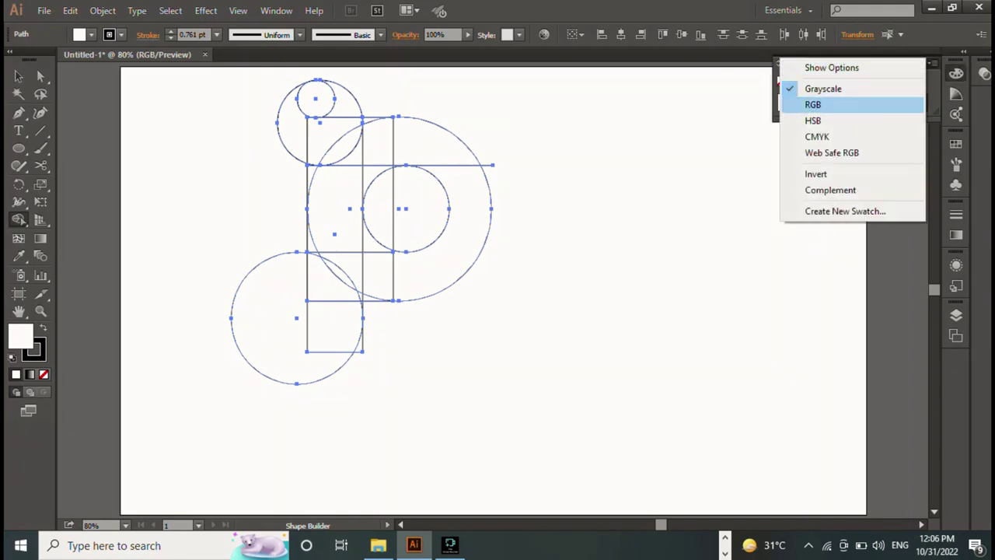
left_click(812, 104)
left_click(786, 109)
left_click(784, 103)
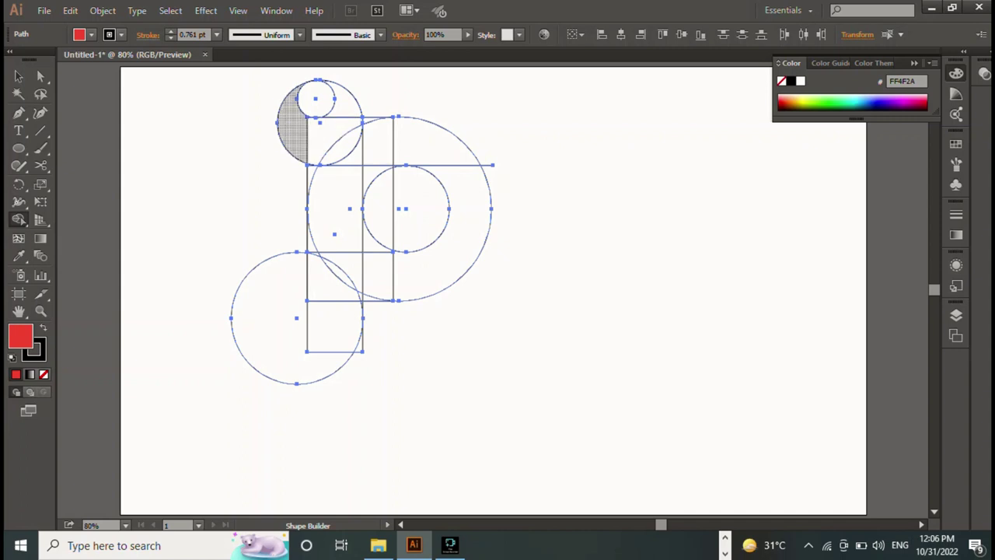
Step: Merge the top curl, bowl ring and left stem into one red P shape with Shape Builder
mouse_move(292, 125)
left_mouse_down()
mouse_move(342, 140)
mouse_move(459, 140)
left_mouse_up()
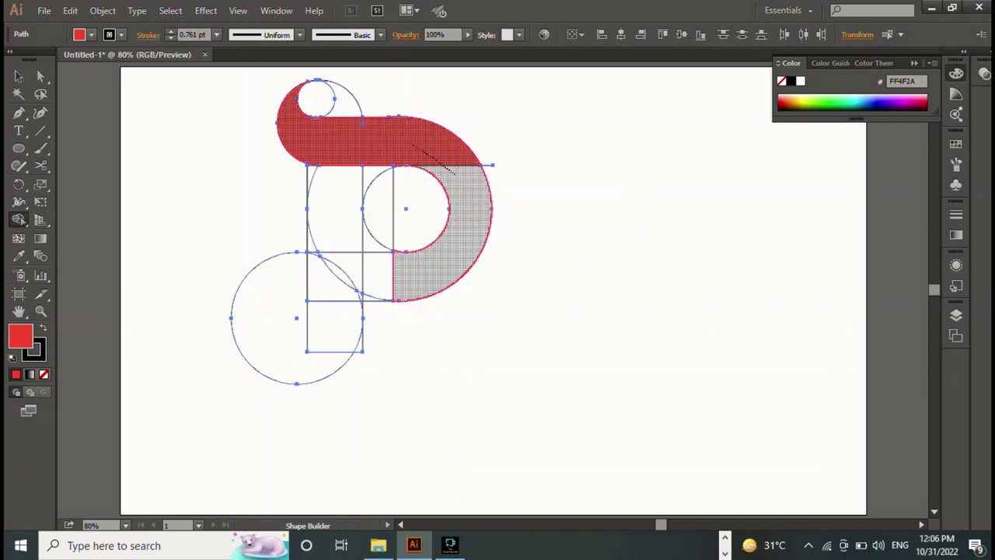
mouse_move(373, 128)
left_mouse_down()
mouse_move(435, 272)
mouse_move(377, 276)
left_mouse_up()
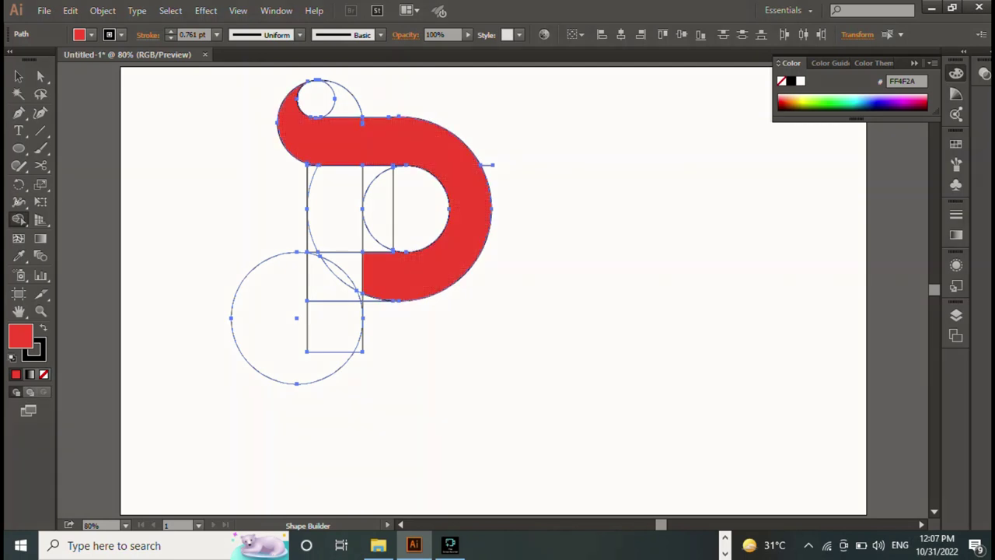
left_click_drag(345, 222, 357, 296)
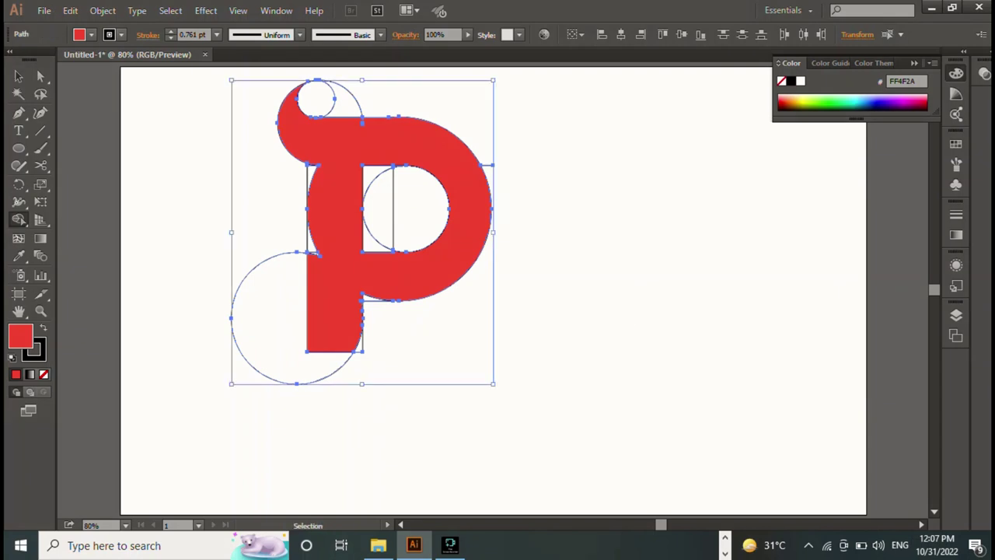
key("ctrl+z")
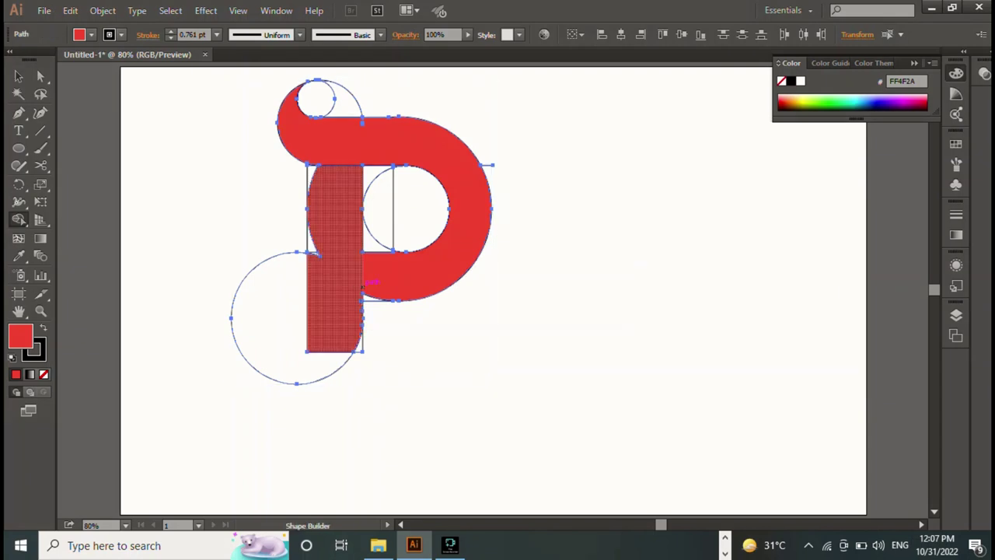
left_click_drag(348, 320, 358, 347)
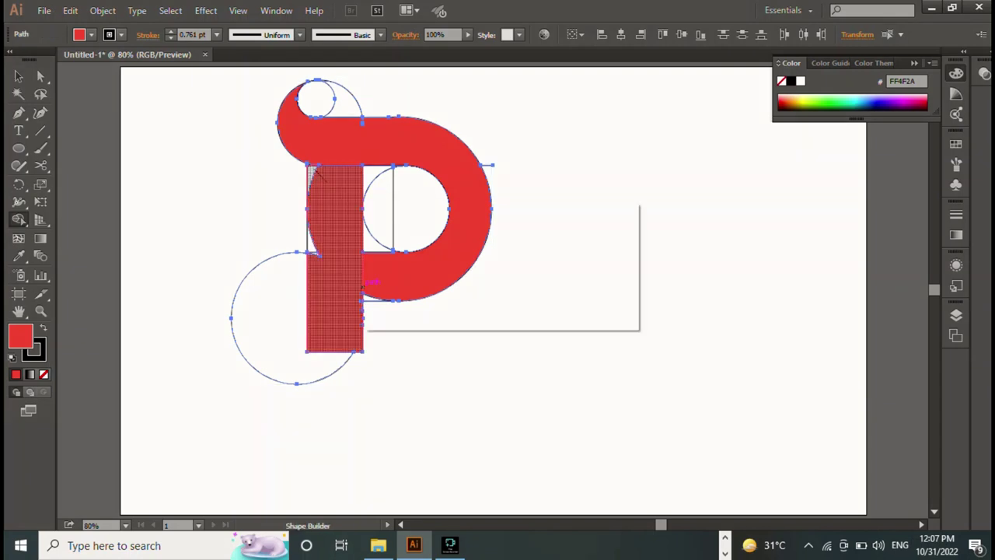
left_click(311, 241)
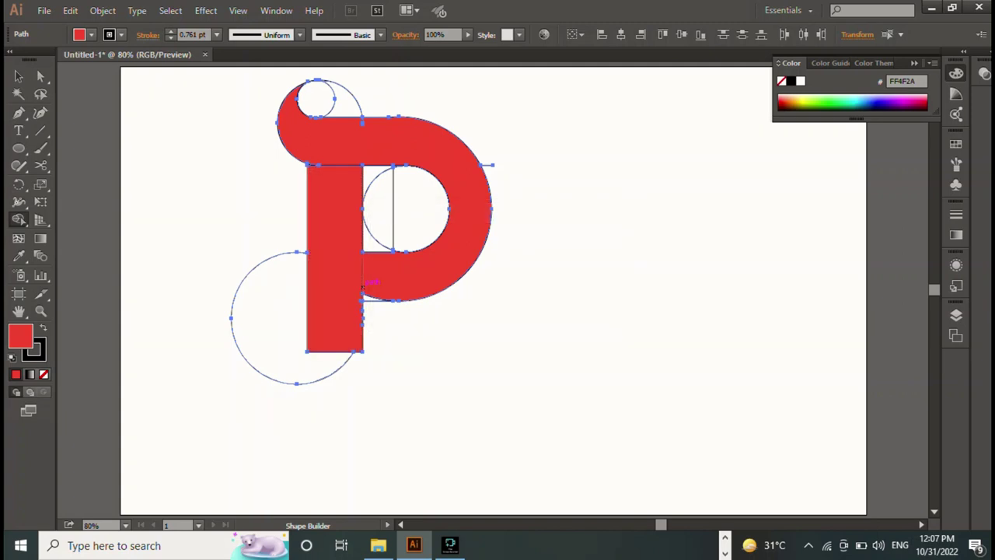
key("v")
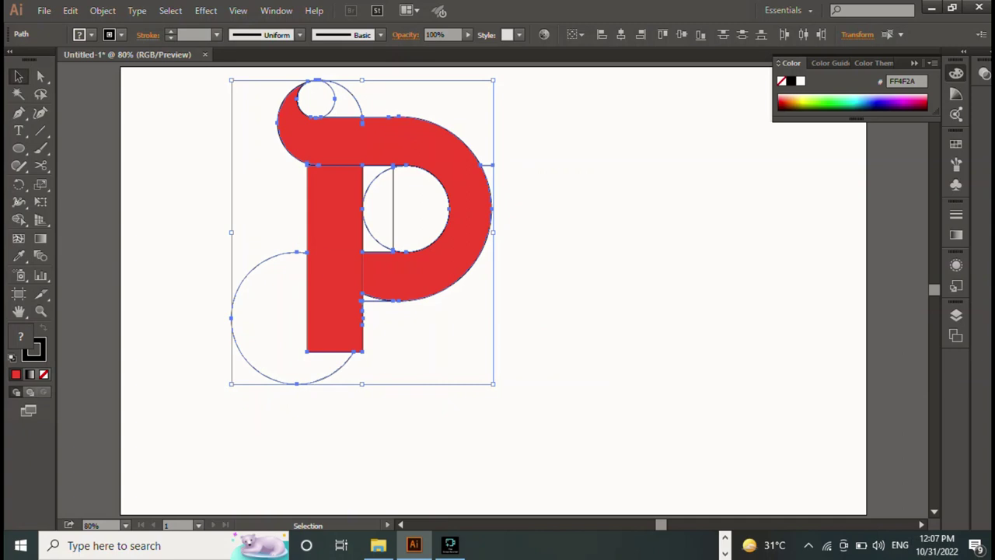
Step: Group the red P with its stem and move the group off the construction guides
left_click_drag(406, 115, 655, 154)
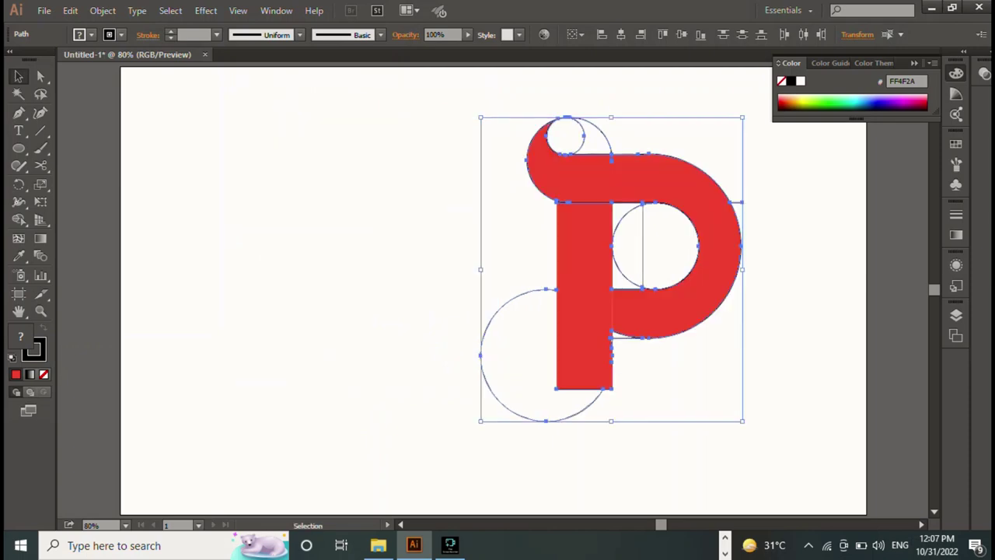
right_click(669, 165)
left_click(723, 204)
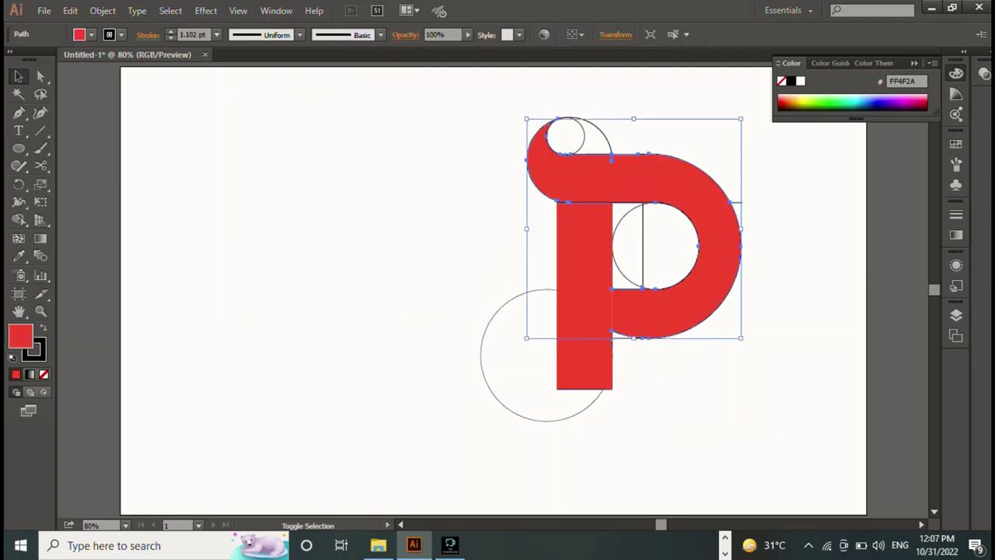
left_click(571, 249, "shift")
right_click(570, 245)
left_click(599, 313)
left_click_drag(583, 350, 335, 350)
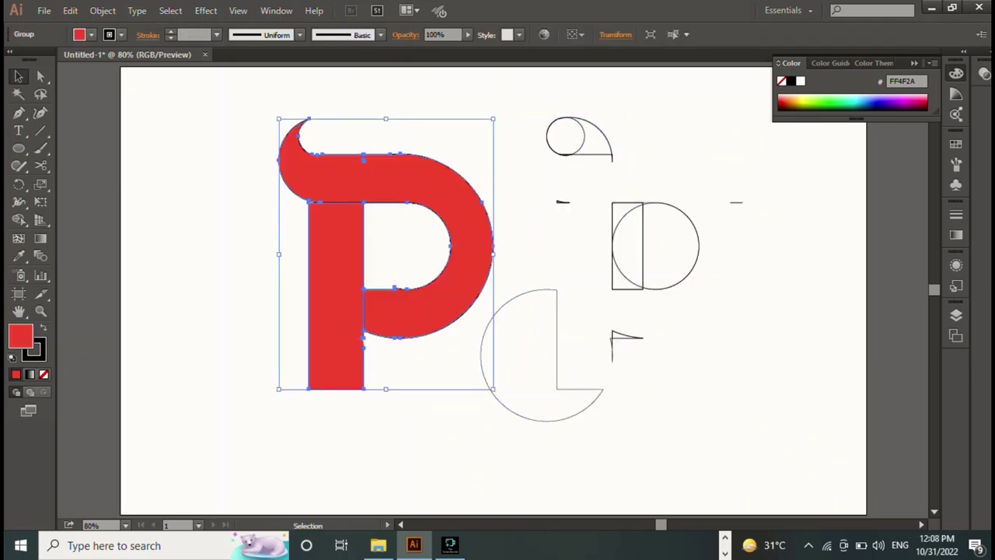
left_click_drag(396, 179, 278, 179)
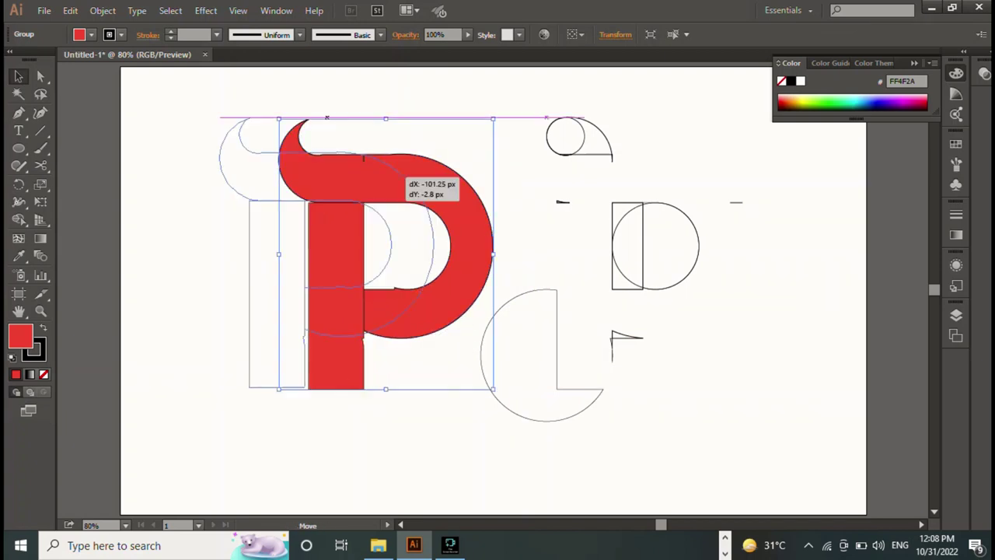
Step: Delete the leftover construction circles and guide lines
left_click_drag(445, 112, 693, 362)
key("Delete")
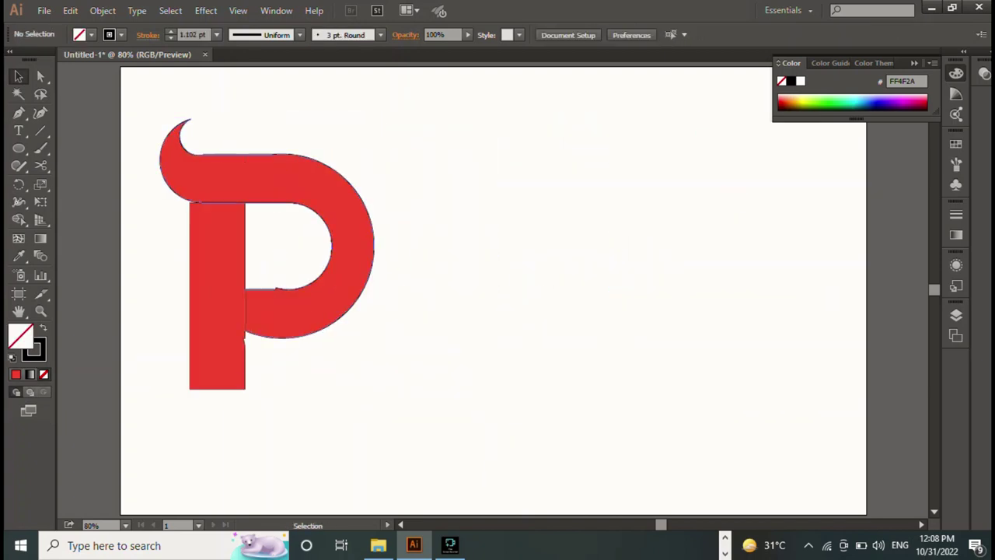
left_click_drag(218, 311, 399, 292)
key("ctrl+plus")
key("ctrl+plus")
key("ctrl+plus")
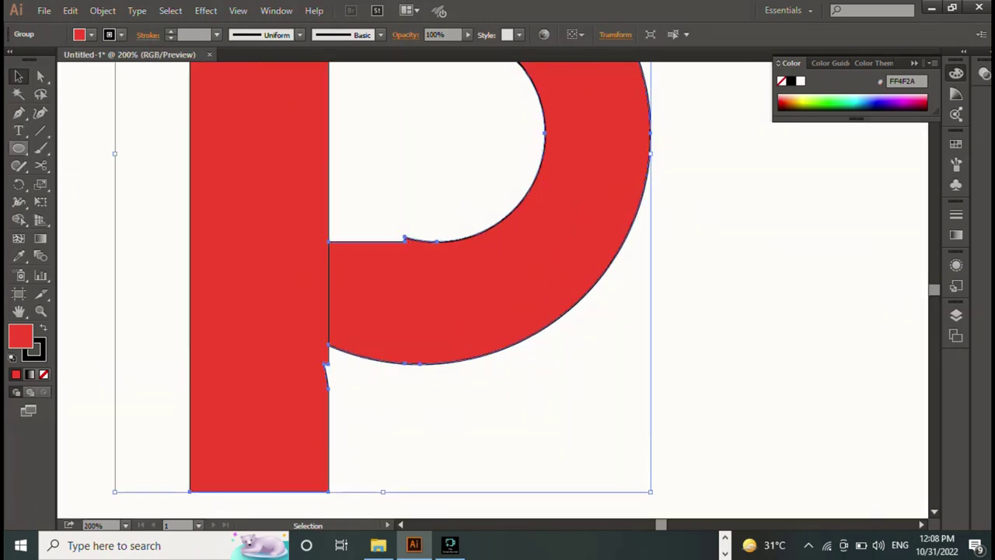
Step: Fill the notch beside the stem by merging a small rectangle into it
left_click(19, 148)
left_click(301, 292)
left_click(534, 296)
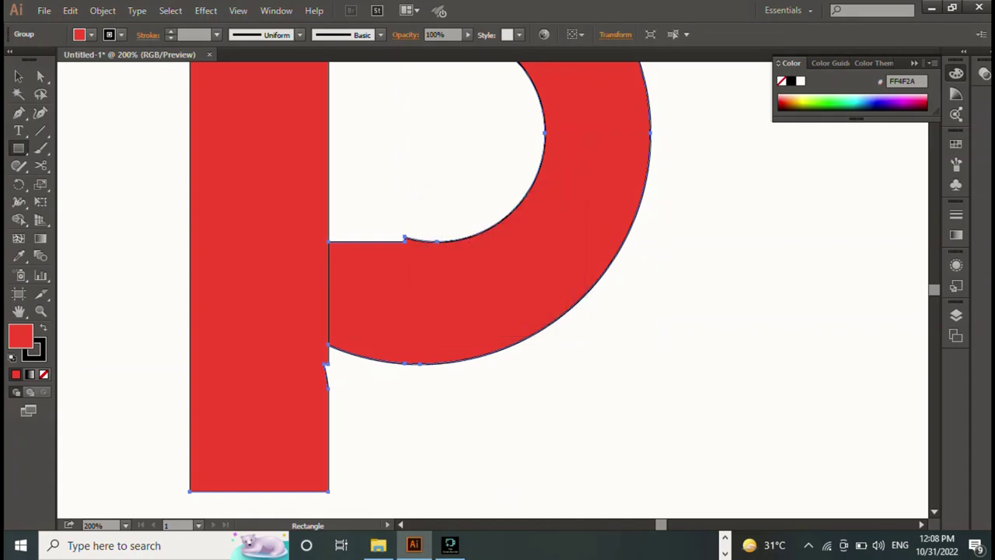
left_click_drag(267, 284, 329, 414)
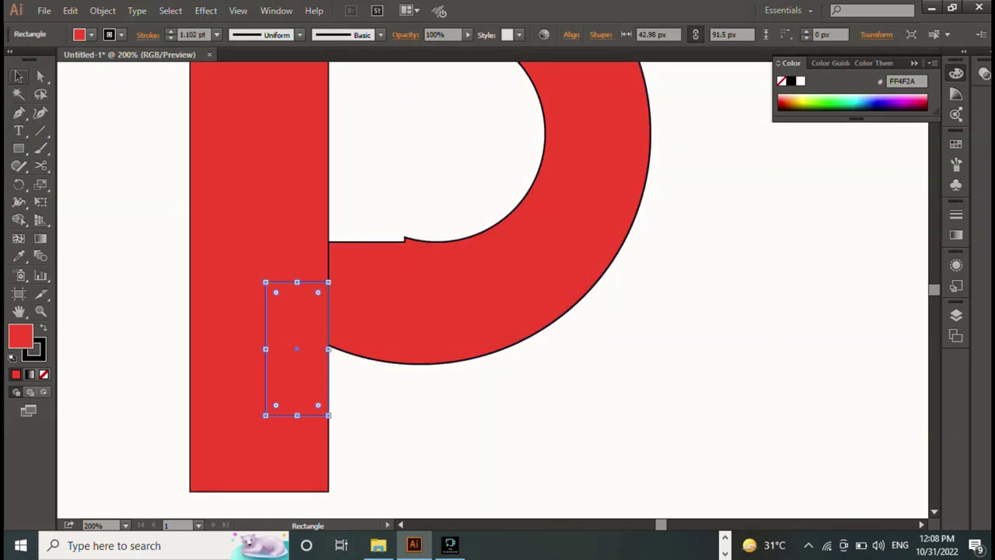
left_click(18, 76)
key("ctrl+a")
key("shift+m")
left_click_drag(294, 367, 260, 358)
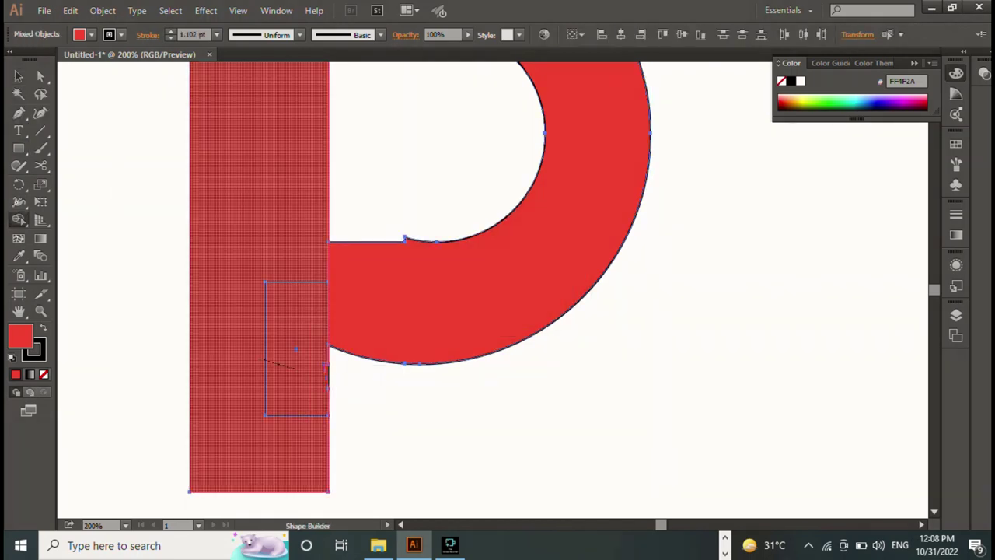
left_click_drag(325, 367, 326, 365)
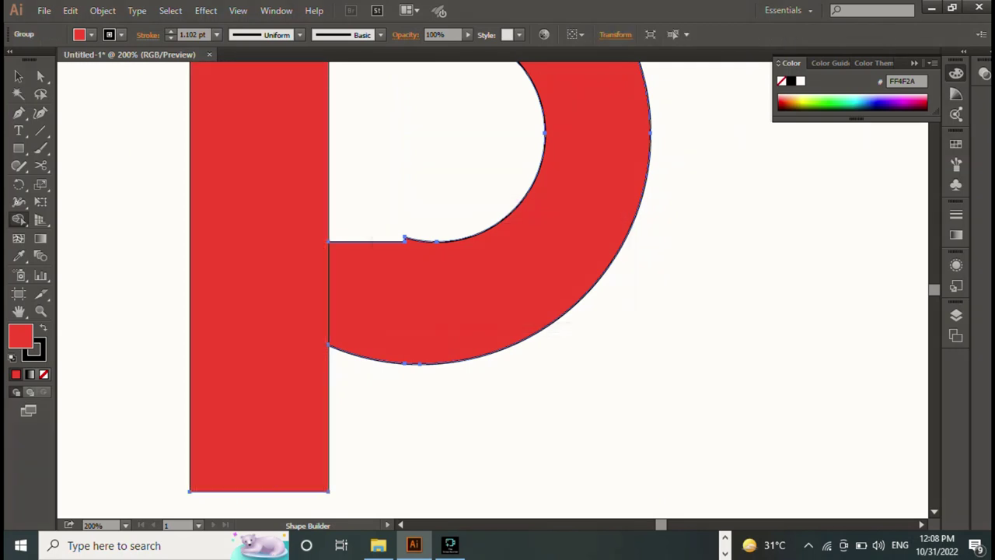
key("v")
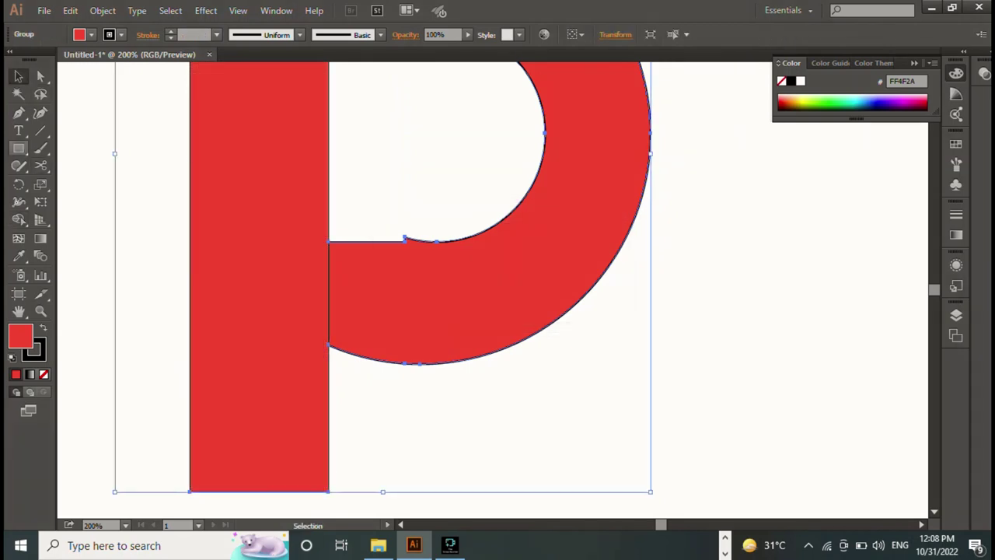
Step: Clean the bowl's inner edge by drawing a circle there and removing its region with Shape Builder
left_click_drag(19, 148, 86, 182)
left_click_drag(378, 118, 497, 237)
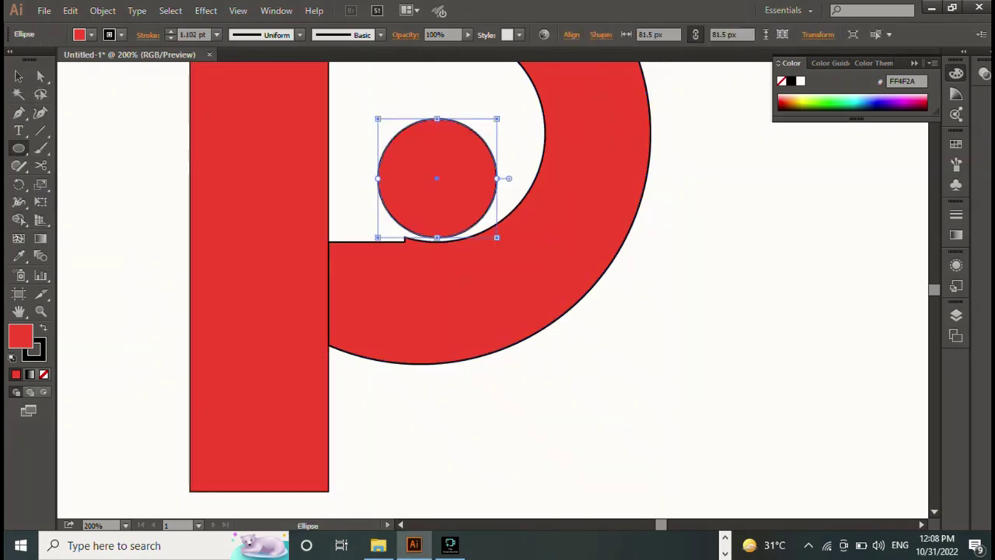
left_click_drag(439, 176, 413, 180)
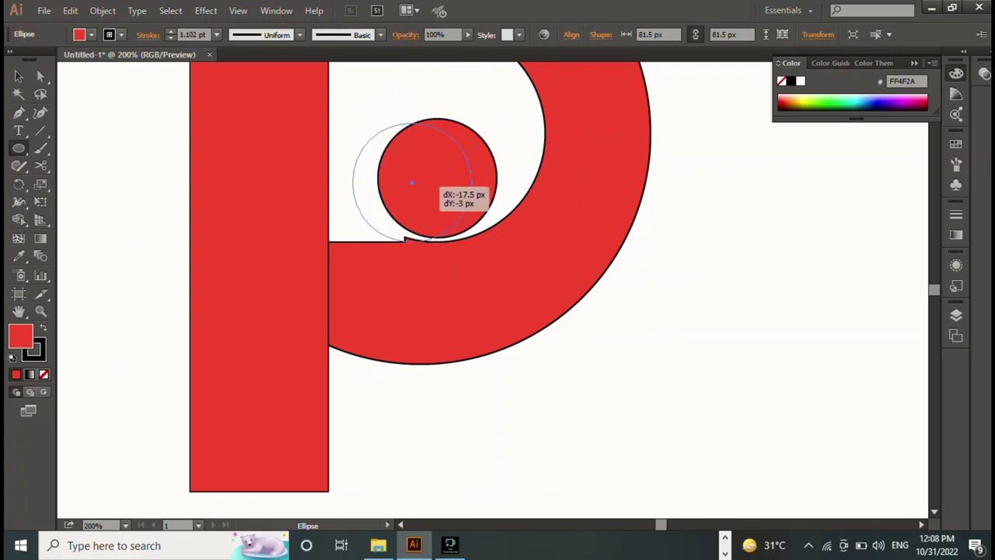
key("v")
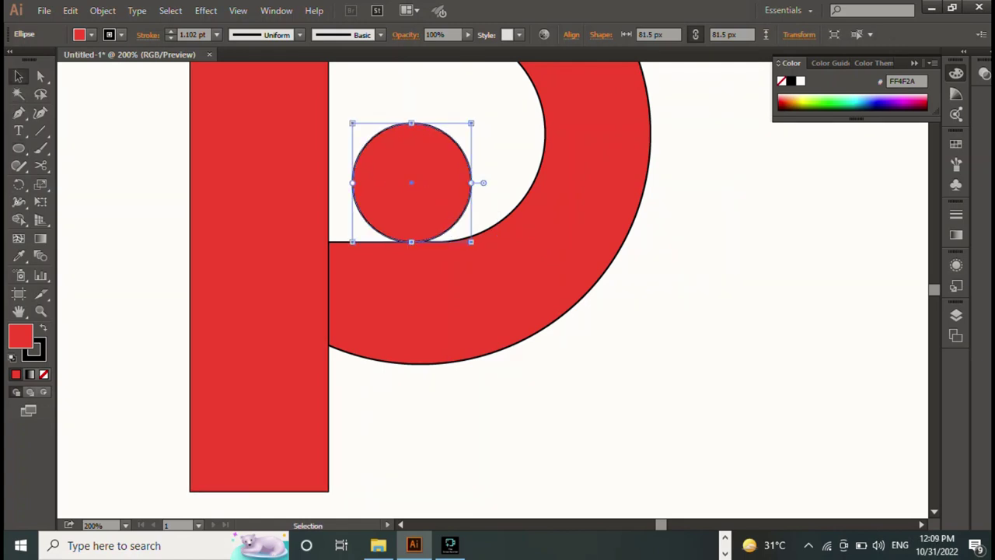
key("ctrl+a")
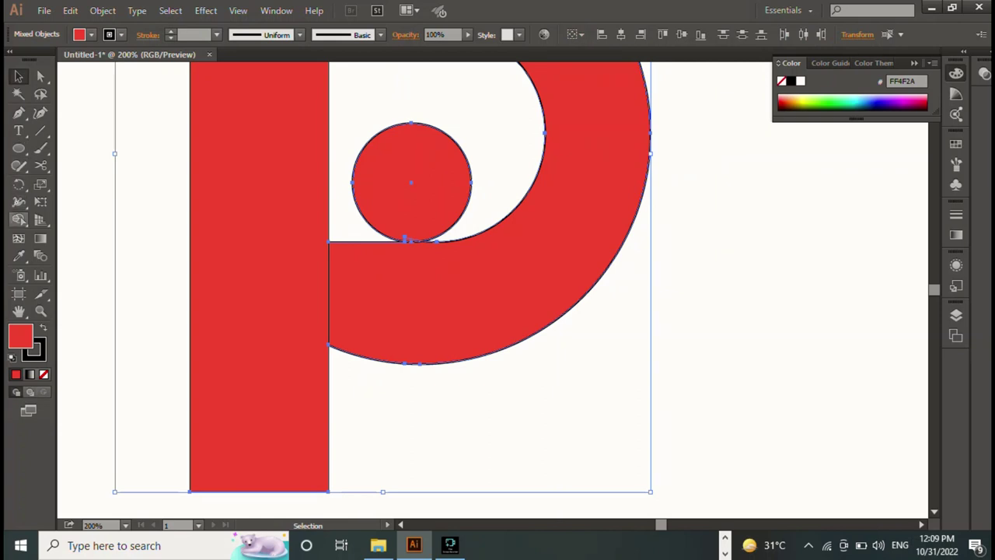
left_click(19, 220)
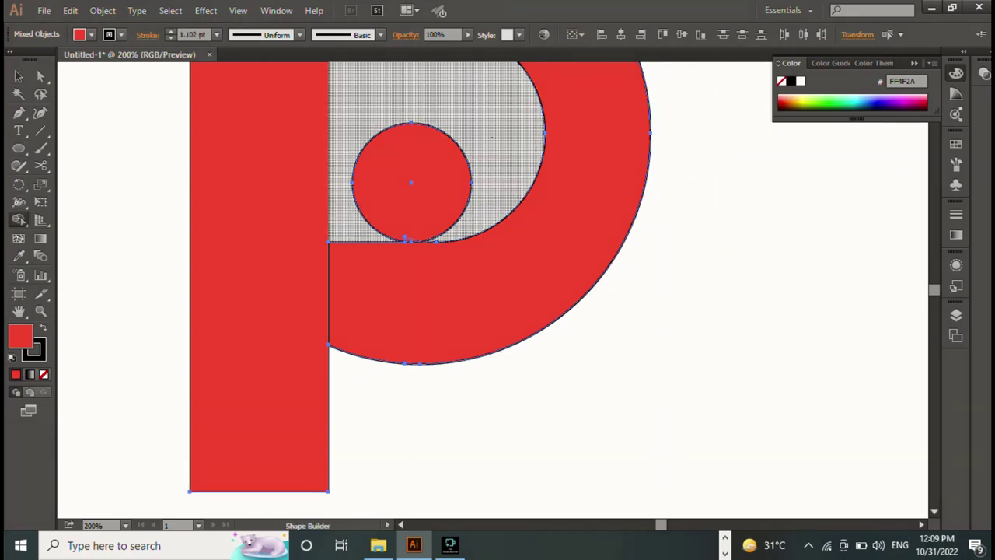
left_click_drag(431, 212, 490, 138)
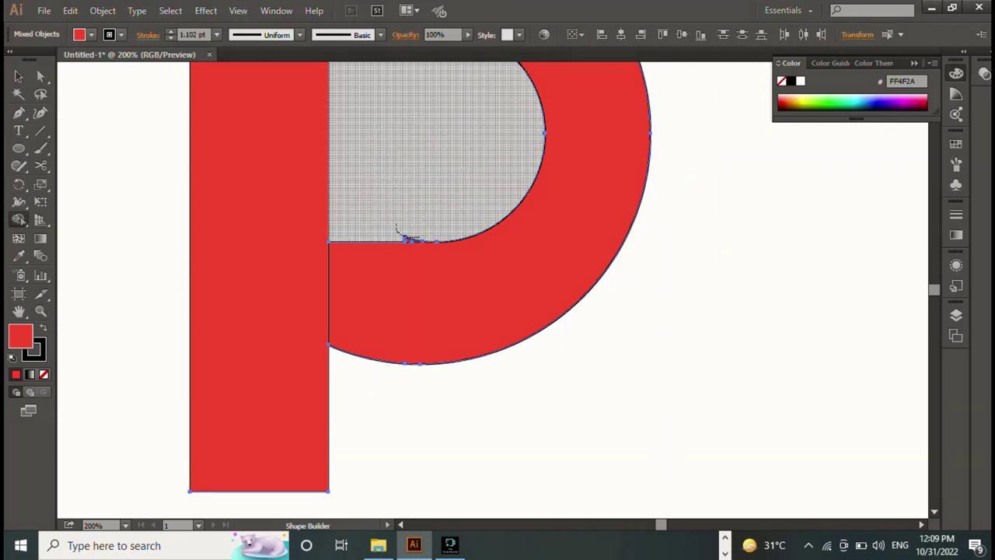
key("v")
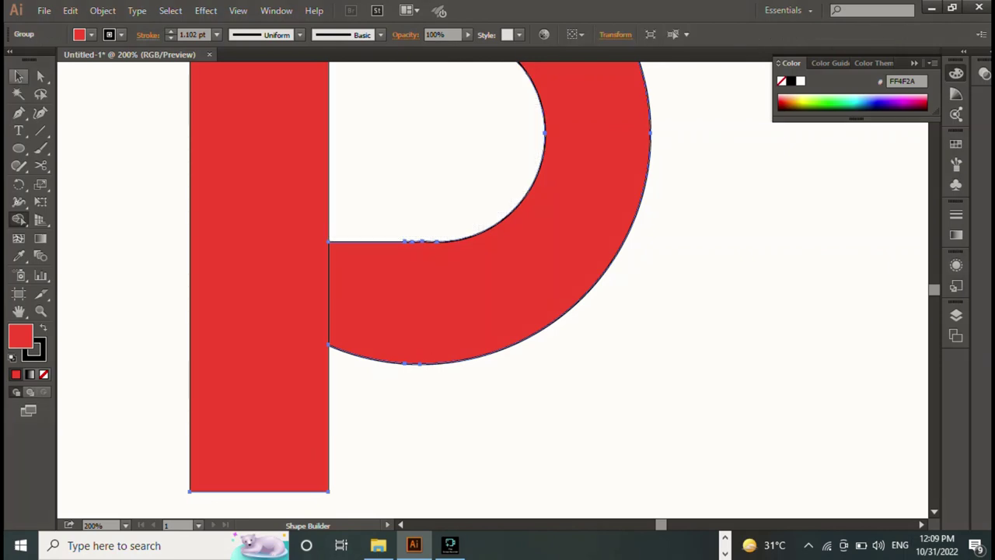
key("ctrl+shift+a")
Step: Draw a thin rectangle strip covering the seam along the P's top bar
key("space")
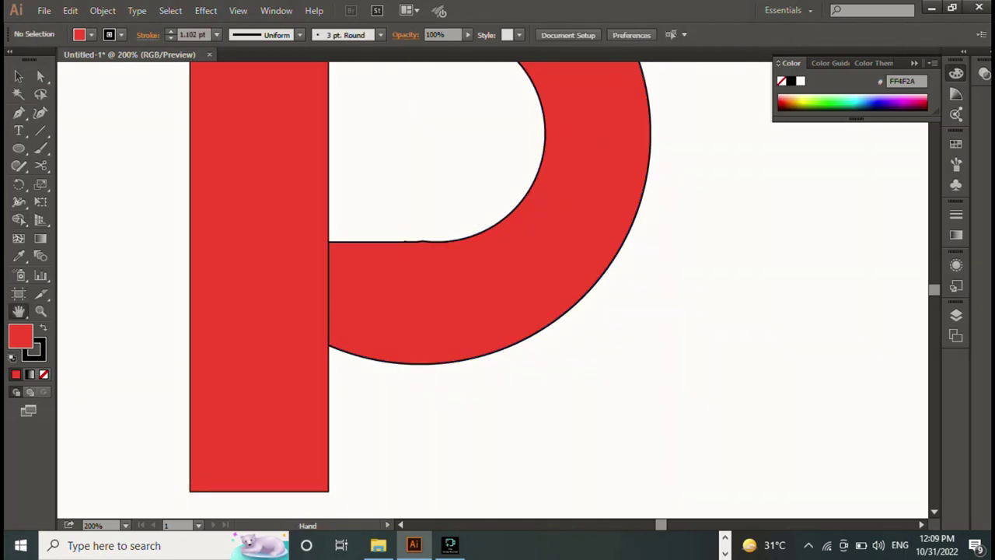
mouse_move(466, 234)
left_mouse_down()
mouse_move(487, 479)
mouse_move(574, 513)
left_mouse_up()
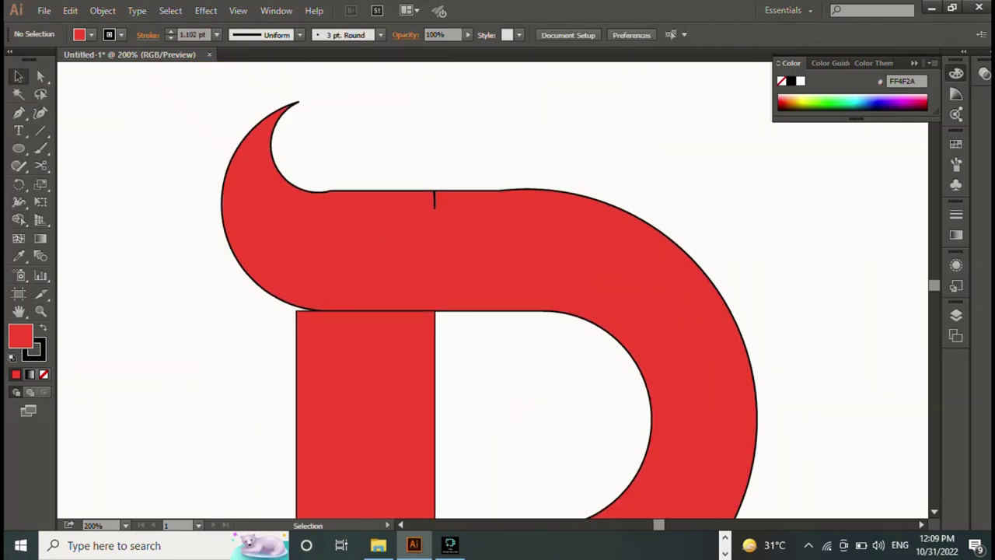
key("ctrl+a")
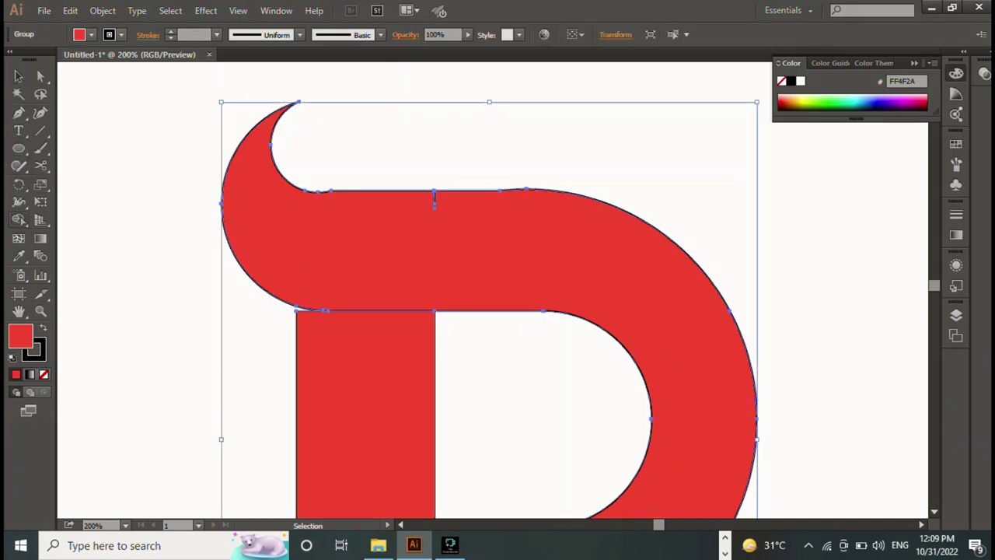
left_click(19, 219)
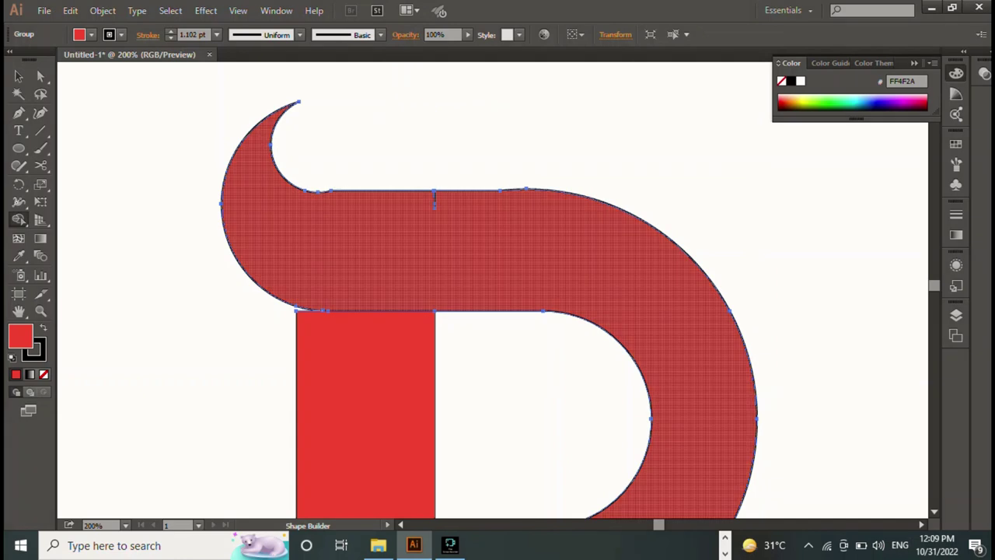
left_click(19, 147)
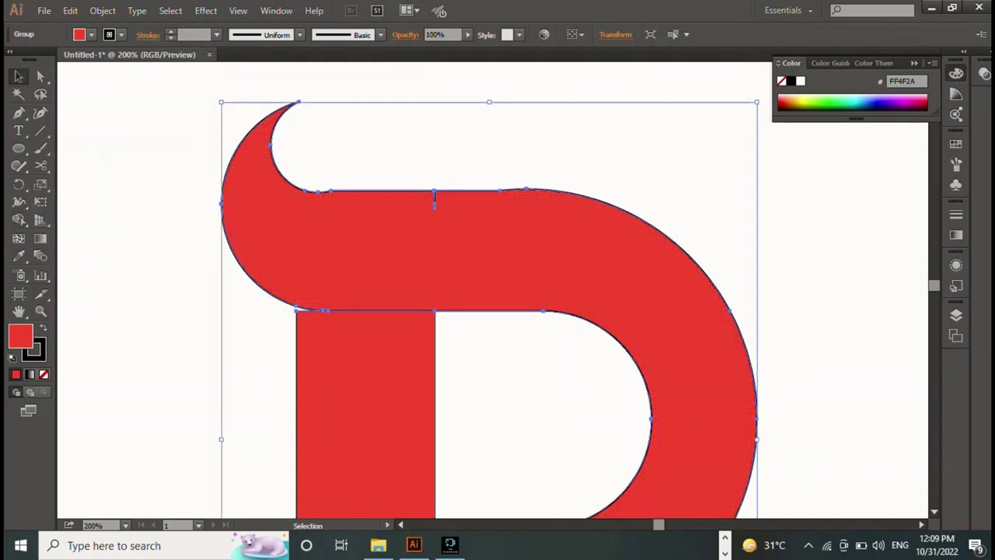
mouse_move(524, 205)
left_mouse_down()
mouse_move(354, 209)
mouse_move(355, 192)
left_mouse_up()
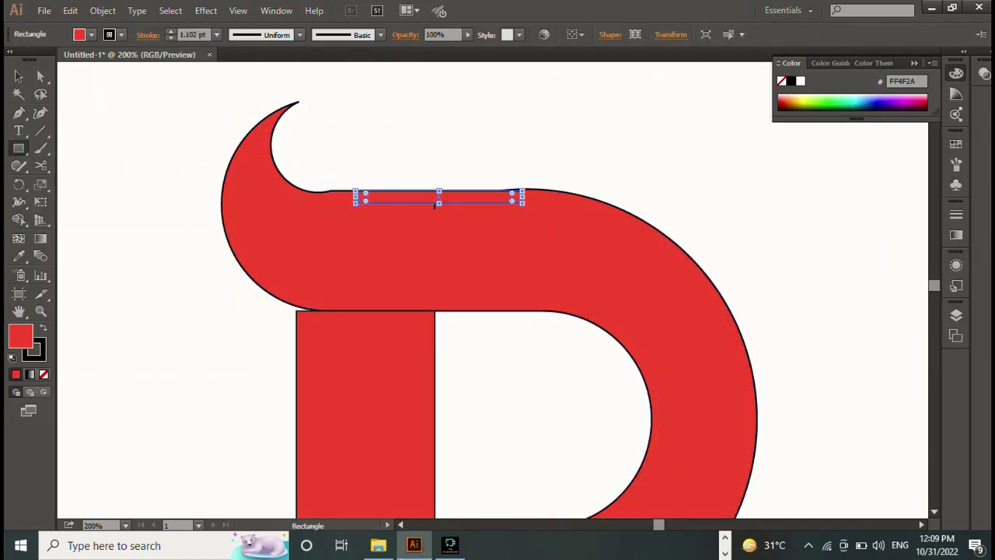
left_click_drag(439, 203, 438, 219)
Step: Merge the strip into the top bar with Shape Builder so its edge runs smoothly
key("v")
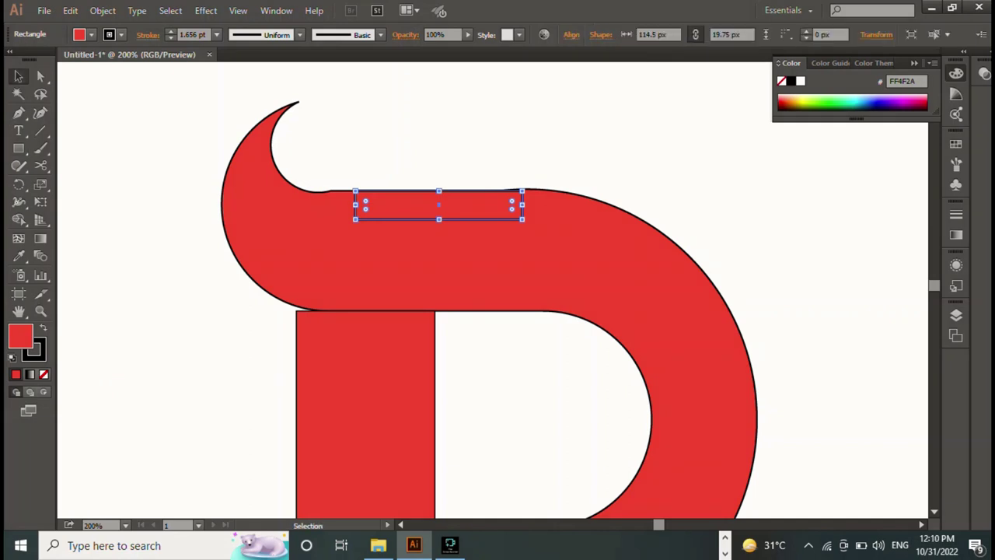
key("ctrl+a")
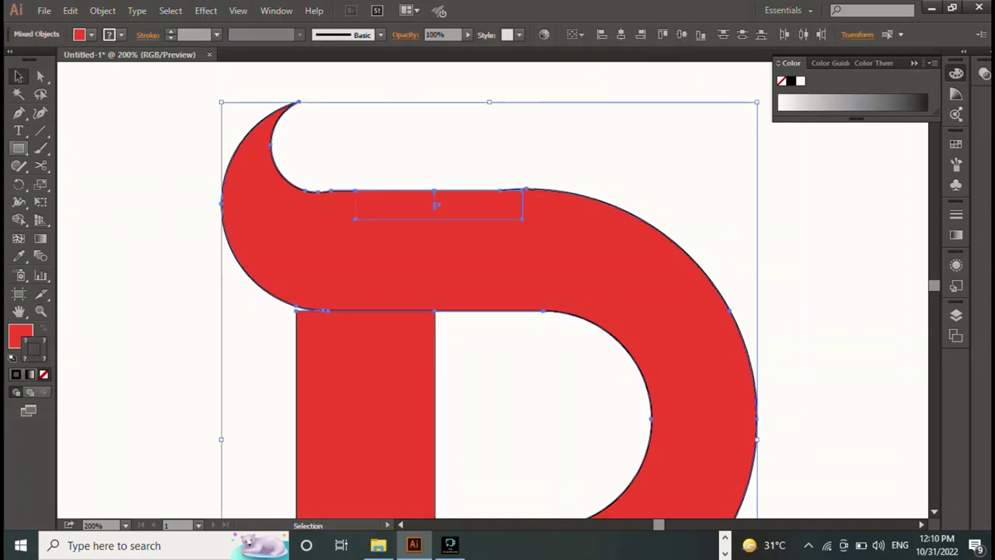
key("shift+m")
left_click_drag(433, 204, 471, 228)
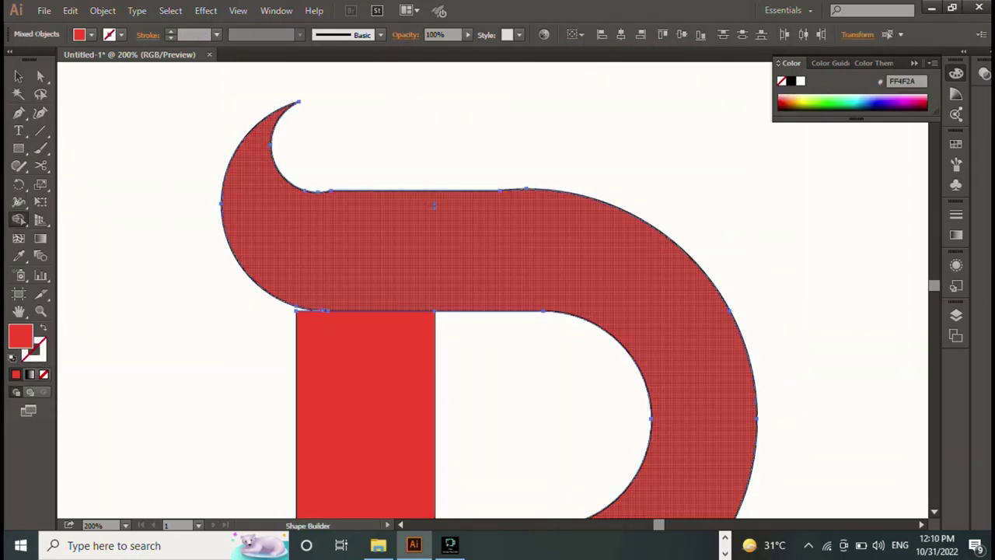
key("v")
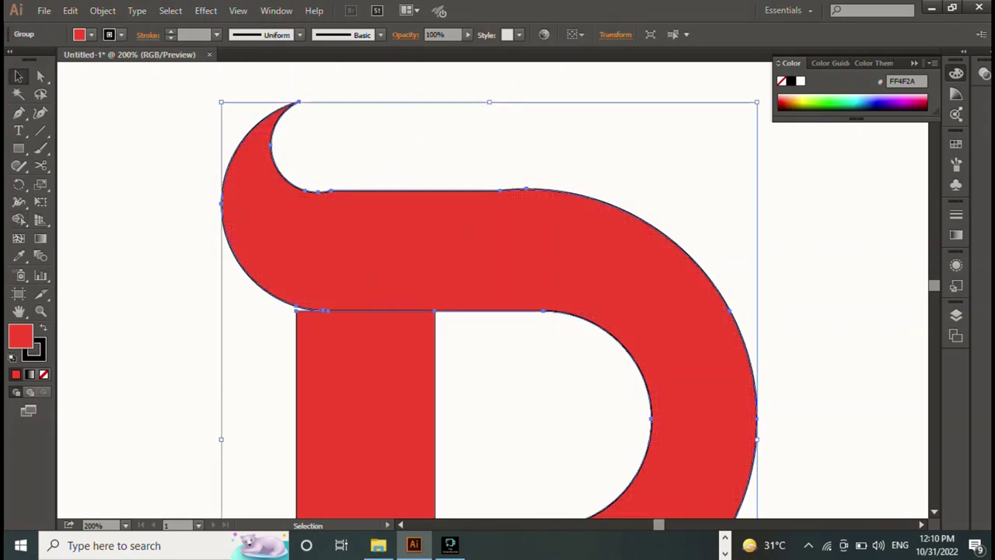
key("ctrl+shift+a")
left_click(298, 339)
key("a")
key("ctrl+plus")
Step: Draw a thin vertical strip over the joint where the stem meets the top bar
key("h")
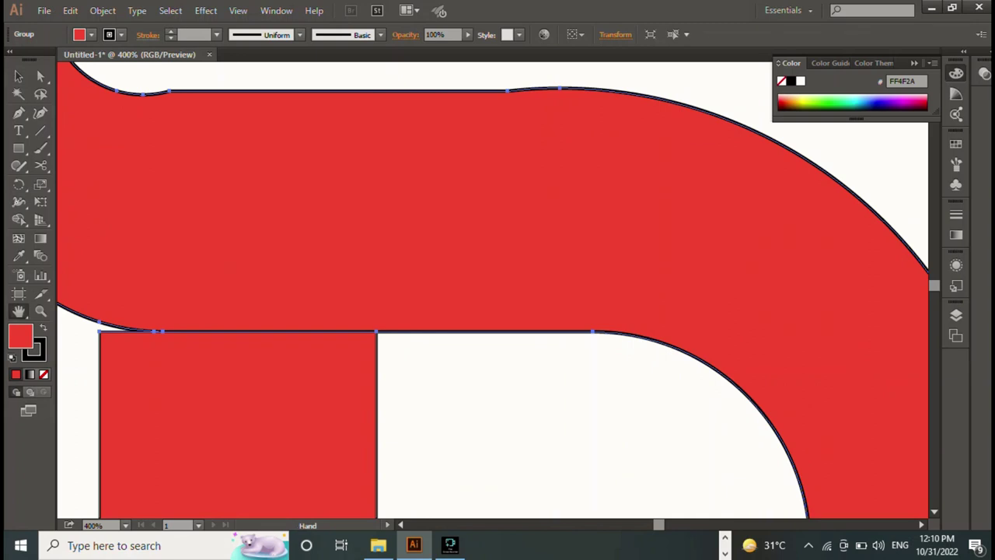
left_click_drag(389, 311, 680, 245)
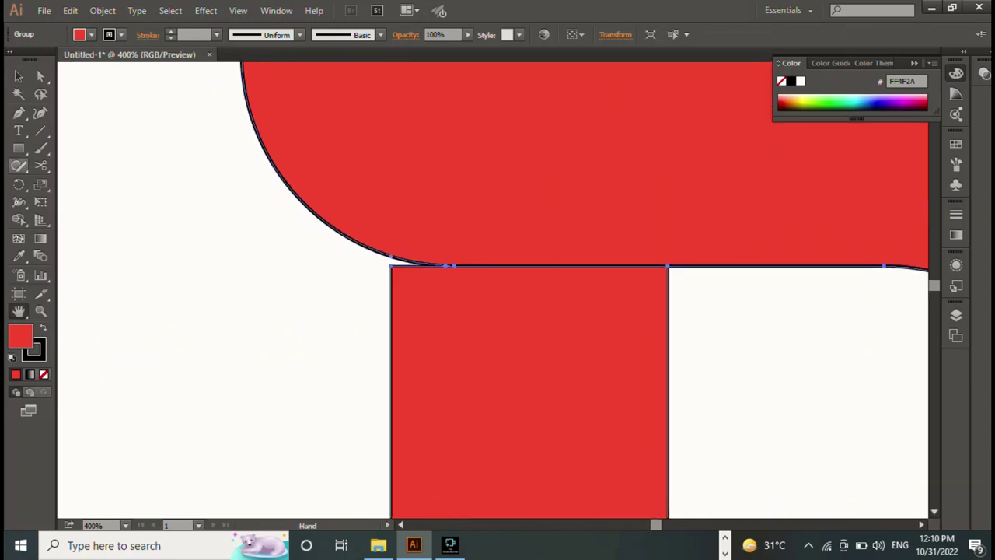
left_click(19, 148)
key("m")
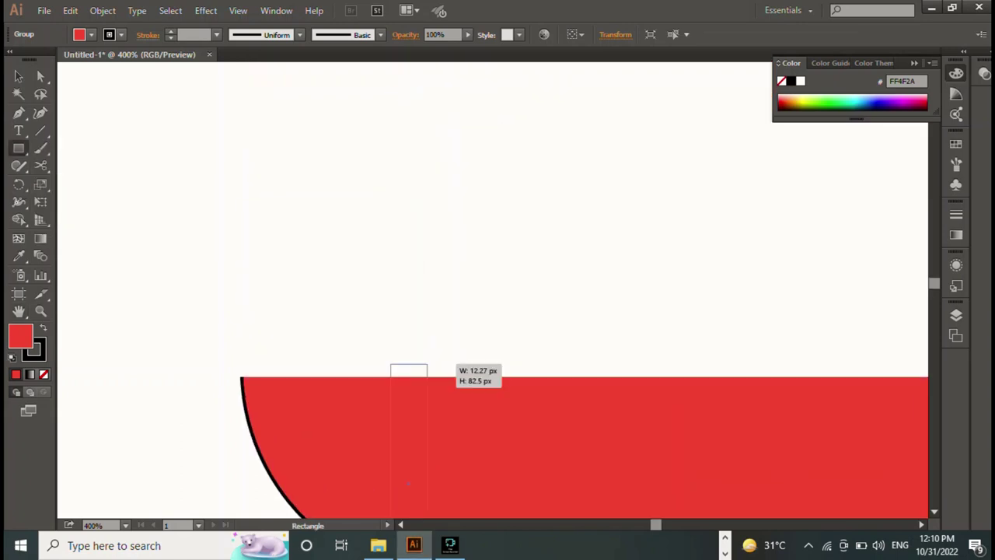
left_click_drag(398, 284, 427, 364)
left_click_drag(498, 389, 415, 71)
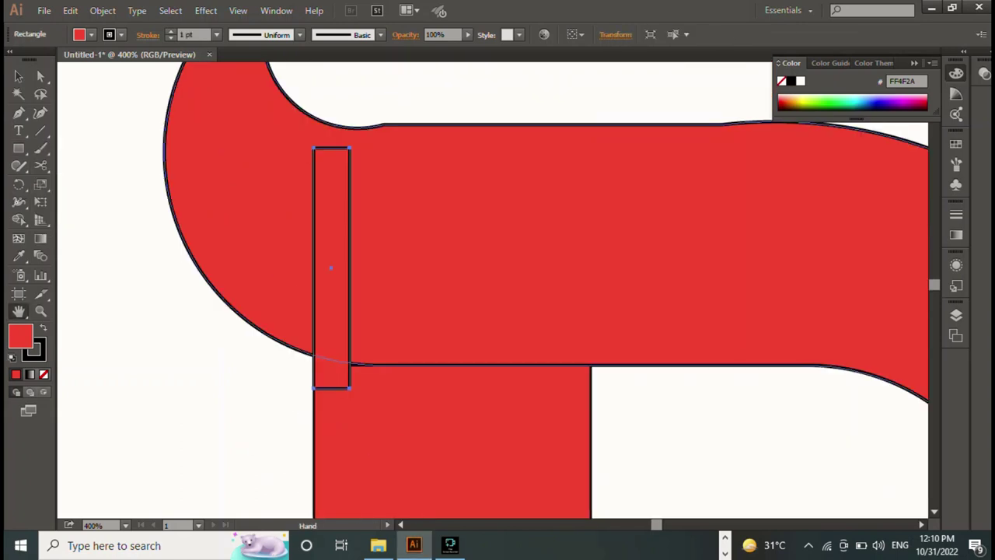
Step: Merge the strip into the stem with Shape Builder to close the gap
key("v")
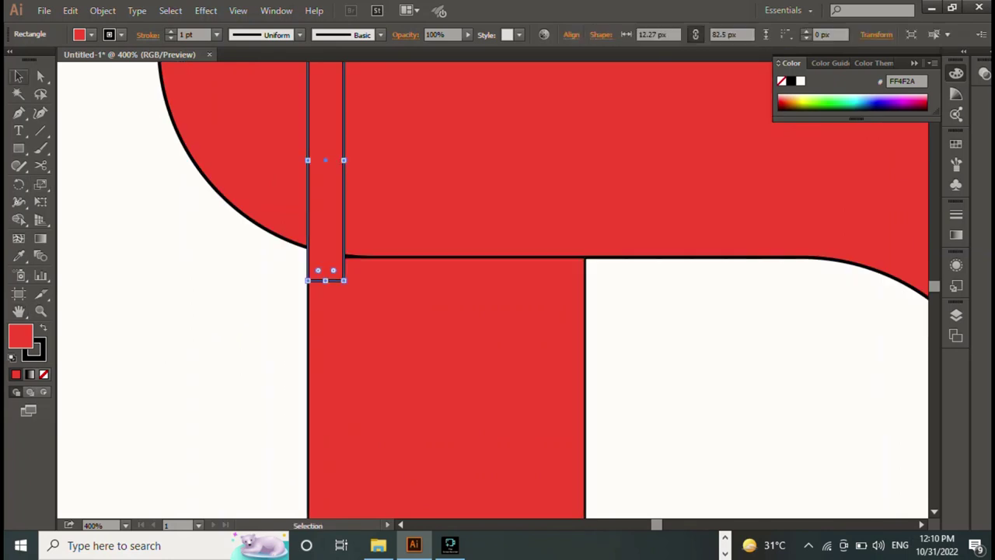
left_click_drag(466, 179, 835, 329)
key("Delete")
key("ctrl+z")
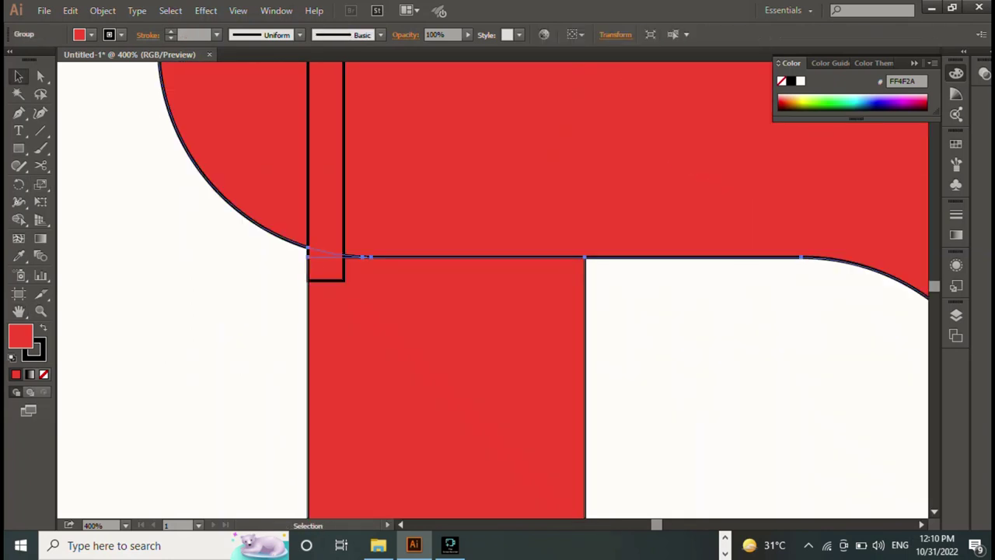
key("shift+m")
key("shift+m")
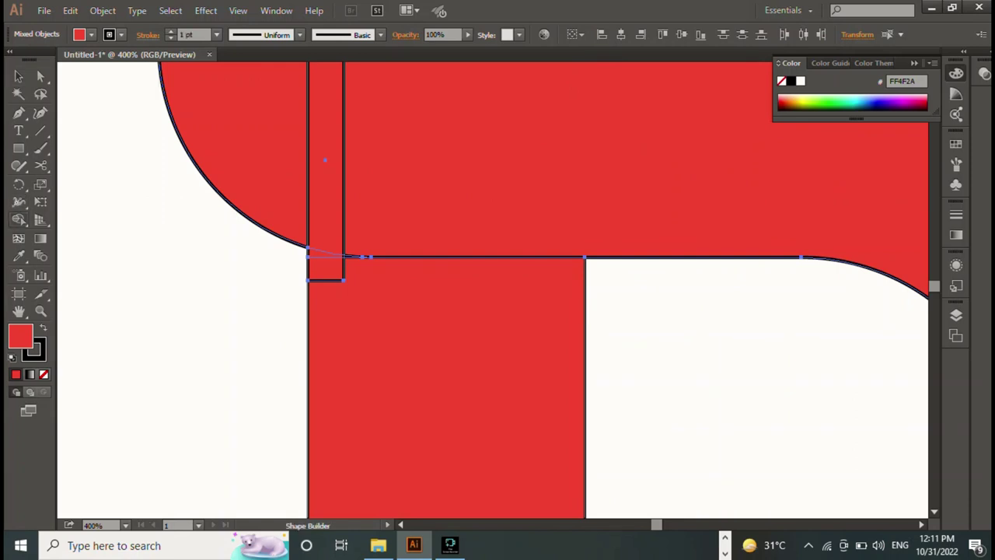
left_click_drag(327, 272, 356, 335)
key("v")
key("ctrl+shift+a")
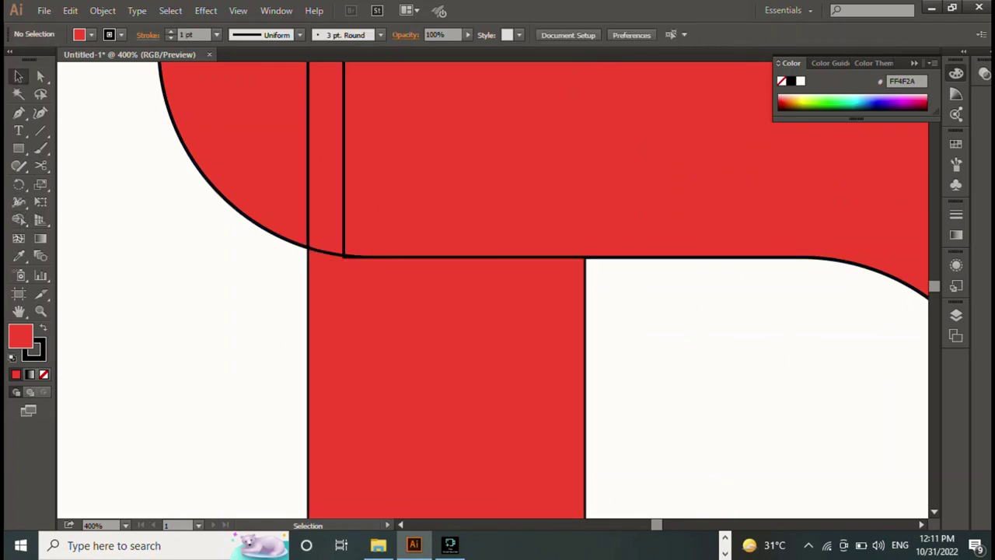
Step: Nudge the finished P group to the right and zoom out to show the asphalt image
key("ctrl+minus")
key("ctrl+minus")
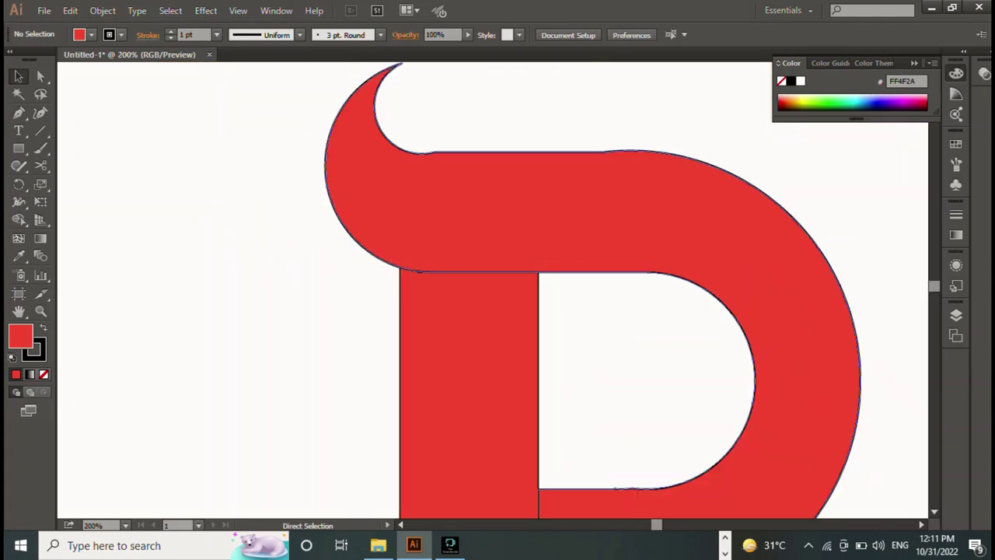
key("ctrl+minus")
key("ctrl+minus")
key("ctrl+minus")
key("ctrl+a")
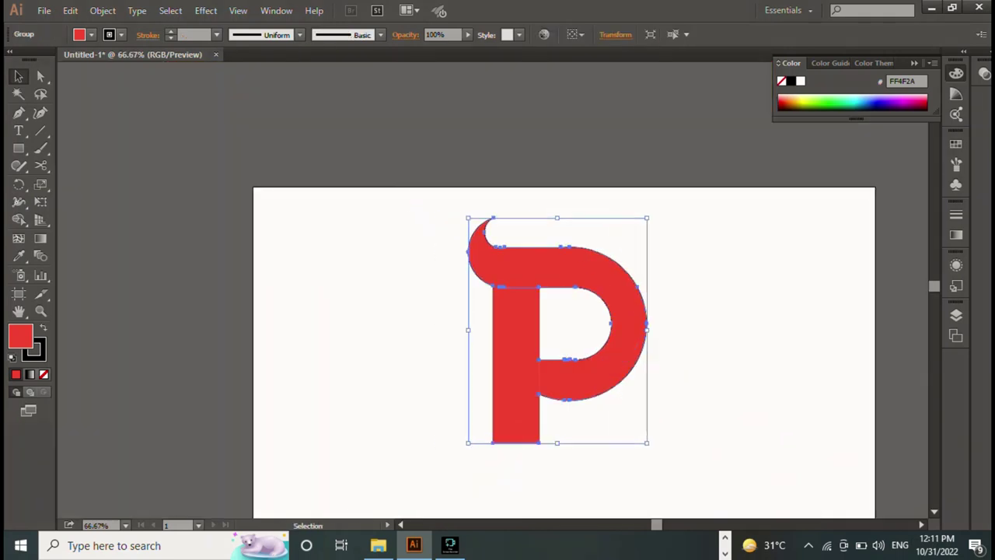
key("ctrl+plus")
key("ctrl+shift+a")
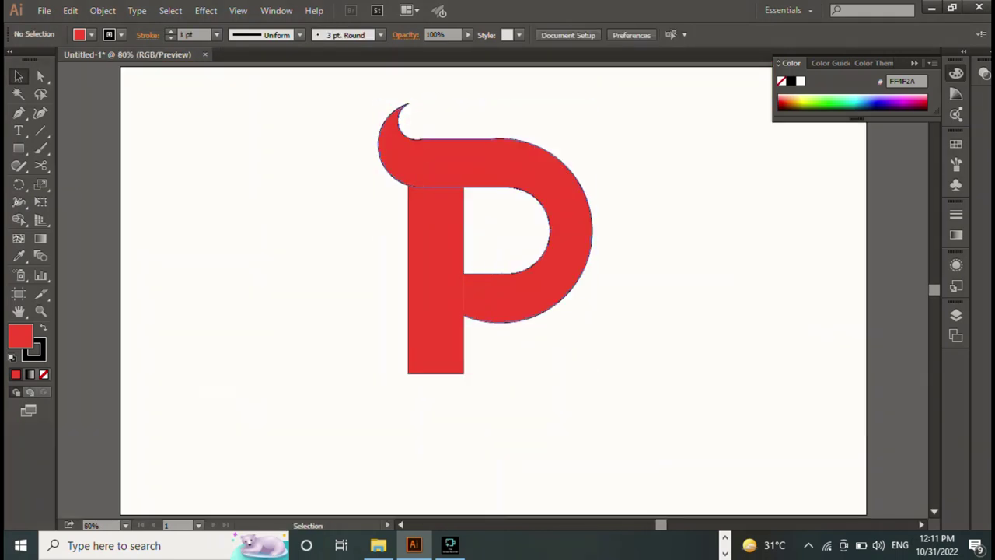
key("ctrl+a")
key("ctrl+shift+a")
key("ctrl+minus")
key("ctrl+minus")
key("ctrl+minus")
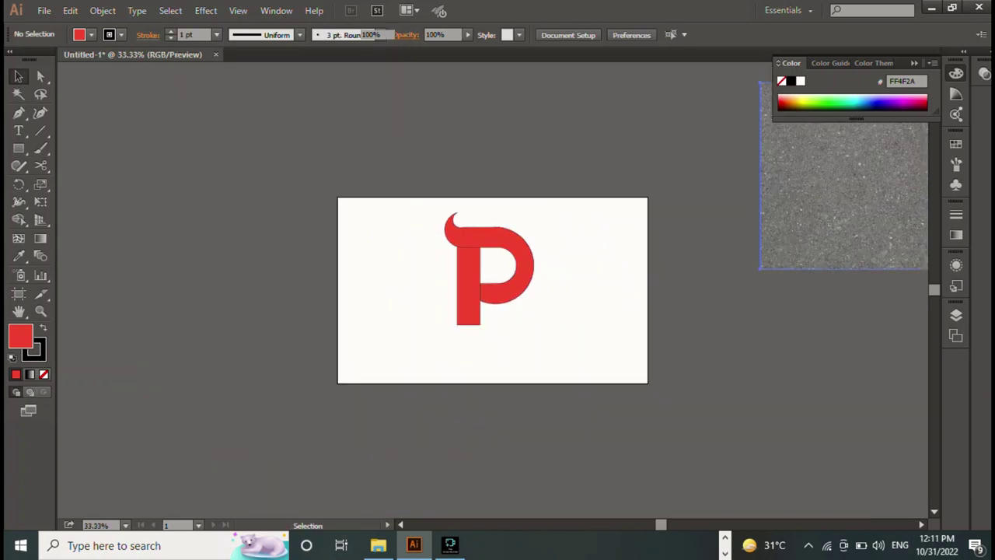
Step: Place the asphalt texture across the artboard, keeping the red P group above it
left_click_drag(848, 218, 424, 335)
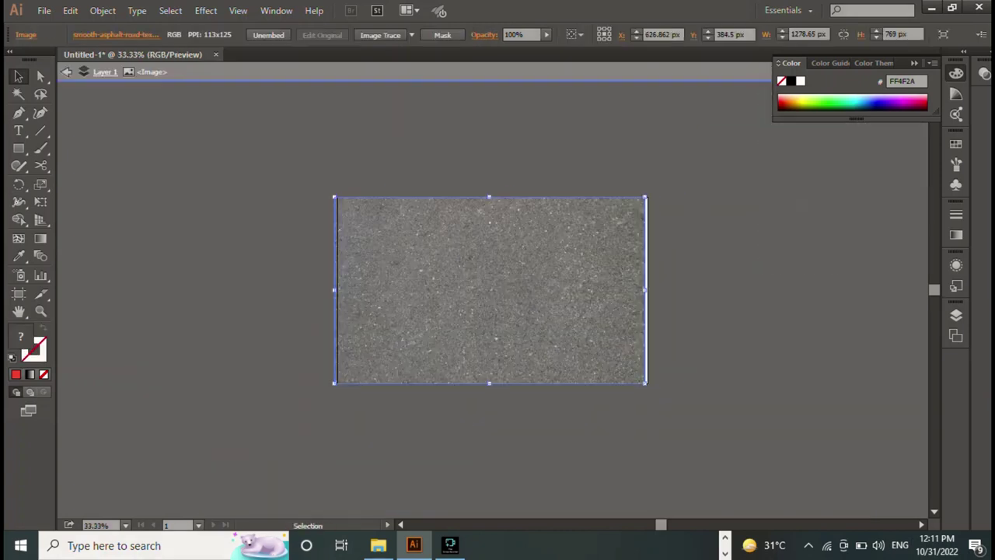
left_click_drag(490, 289, 493, 289)
key("Escape")
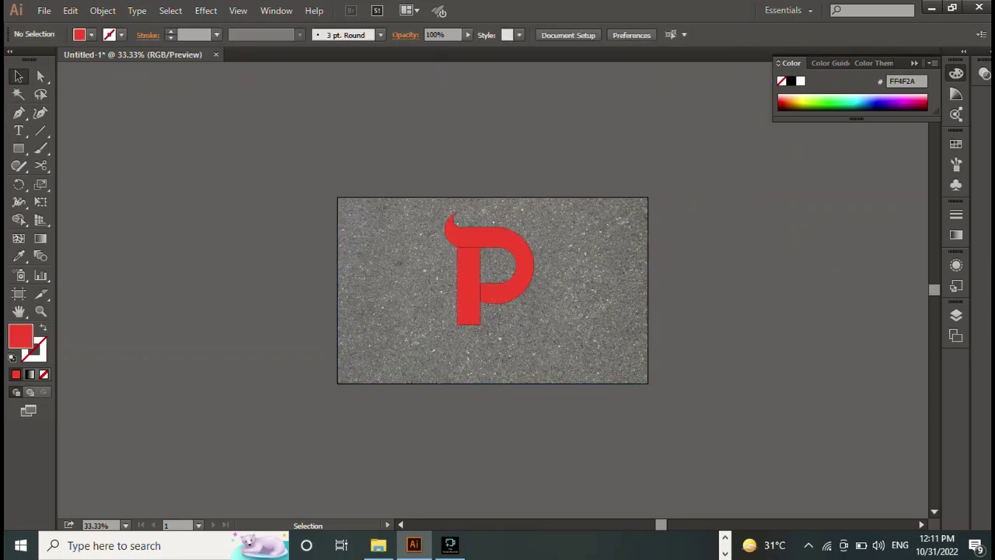
left_click(513, 260)
right_click(519, 256)
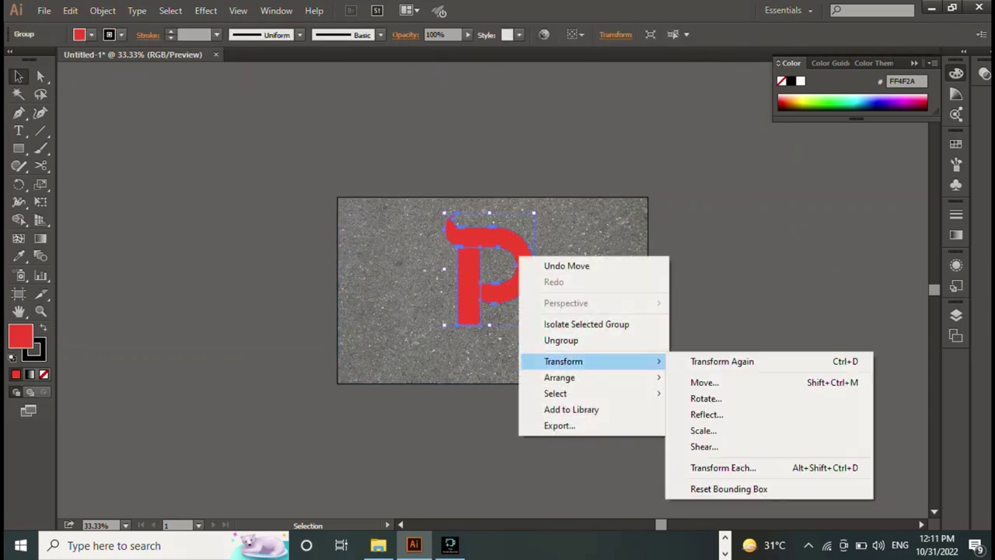
left_click(700, 389)
left_click(461, 211)
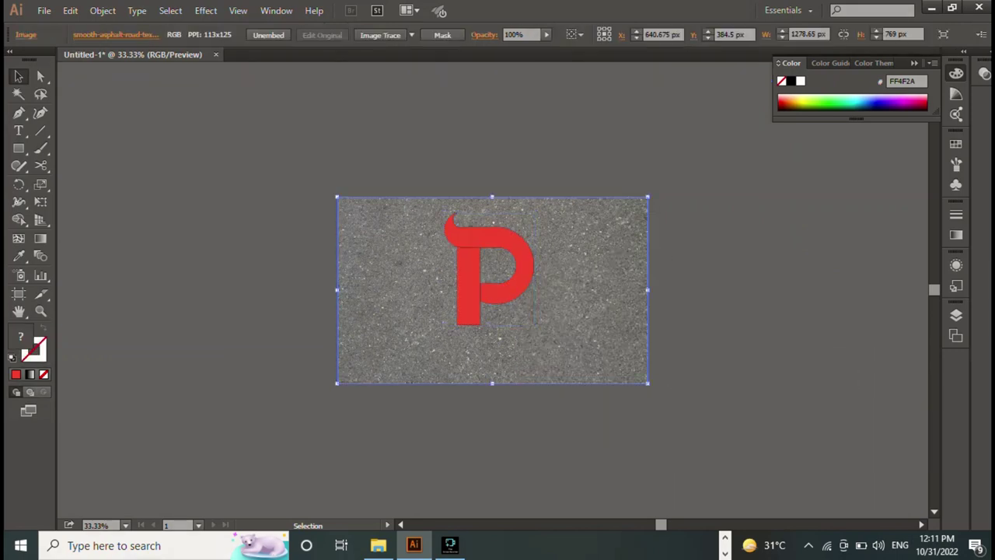
left_click(327, 286)
left_click(510, 286)
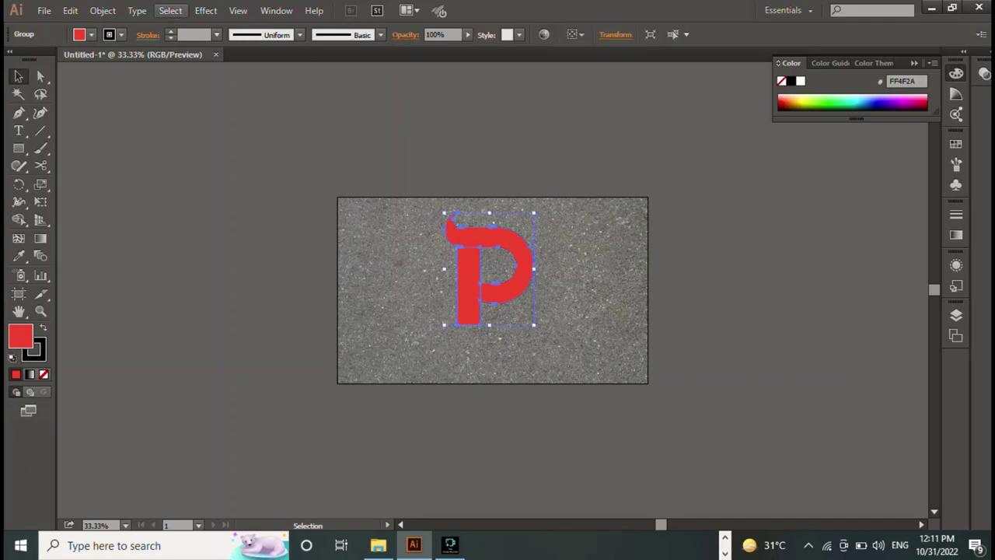
left_click(205, 10)
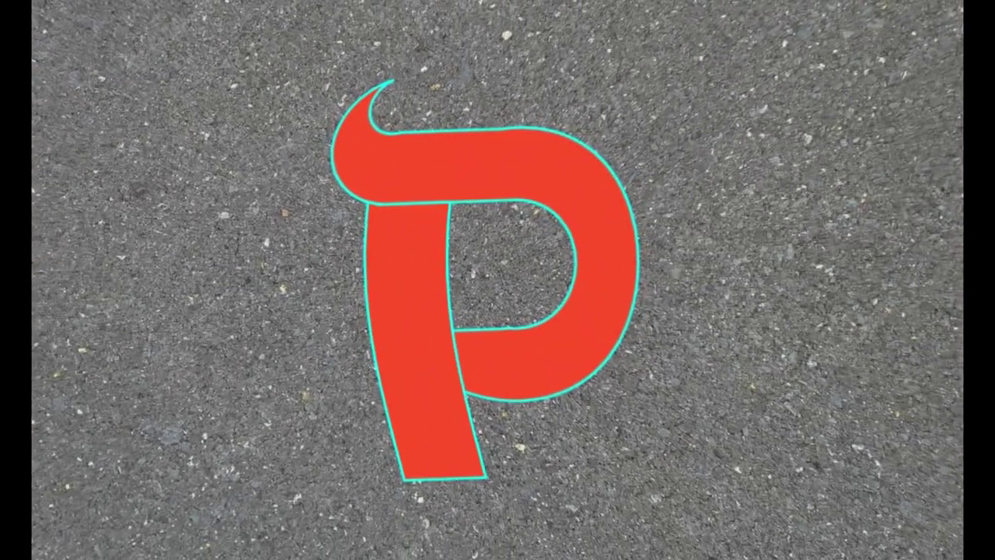